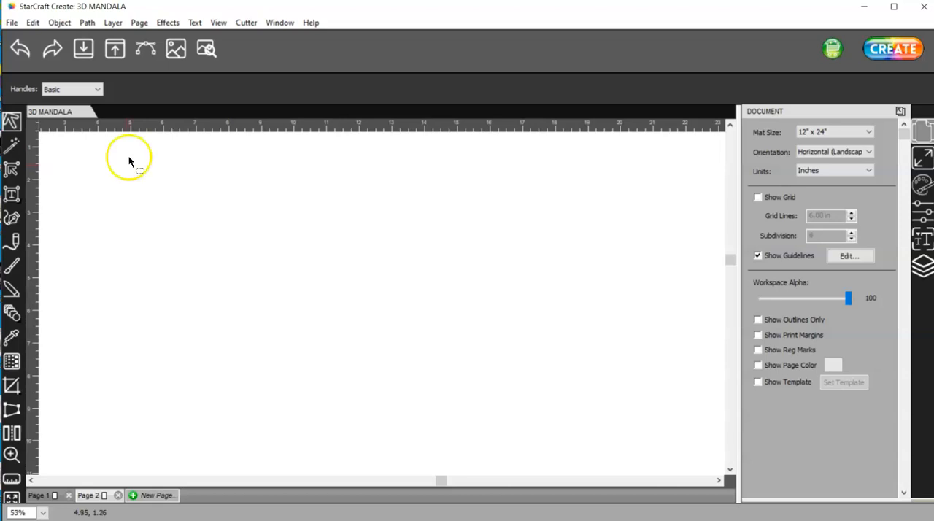
Trace the image MANDALA1.png and move the traced mandala up the page to about X 1.8 in, Y 0.83 in
{"action": "left_click", "coordinate": [147, 47]}
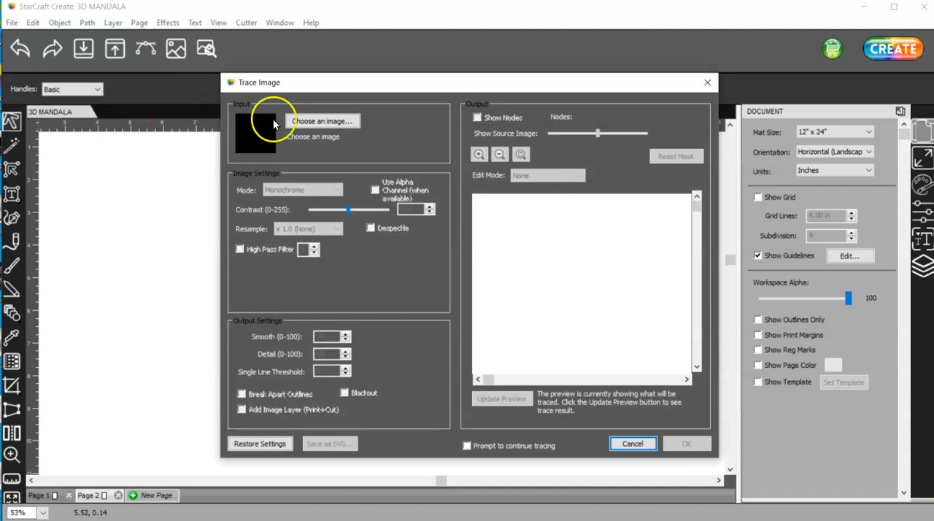
{"action": "left_click", "coordinate": [300, 121]}
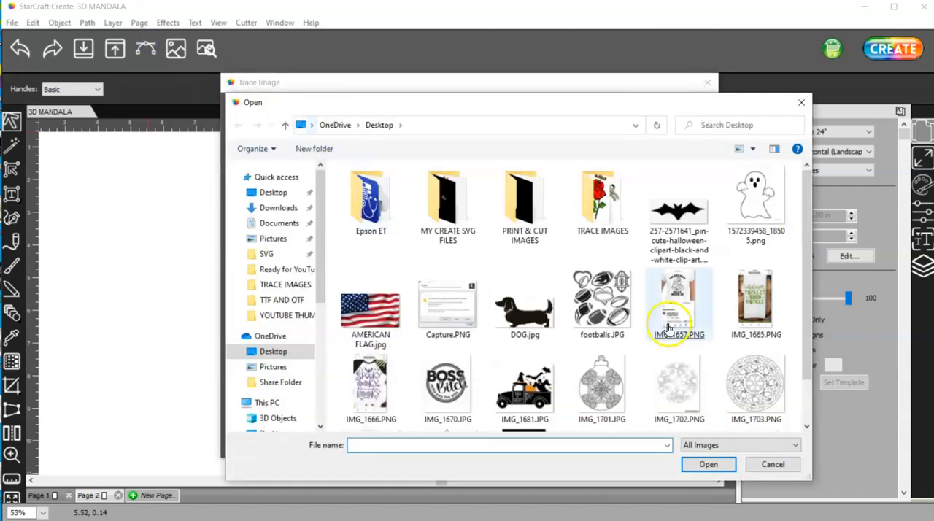
{"action": "scroll", "coordinate": [669, 328], "scroll_direction": "down", "scroll_amount": 3}
{"action": "double_click", "coordinate": [754, 386]}
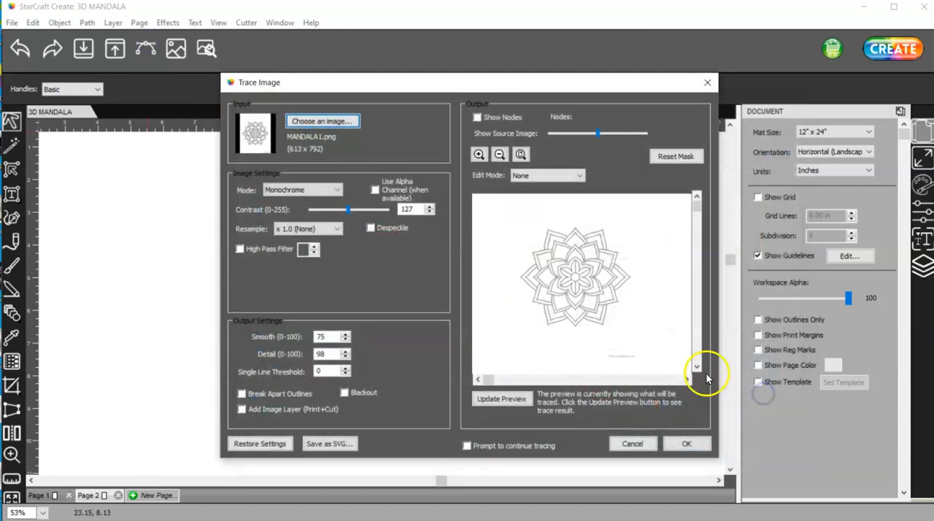
{"action": "left_click", "coordinate": [492, 400]}
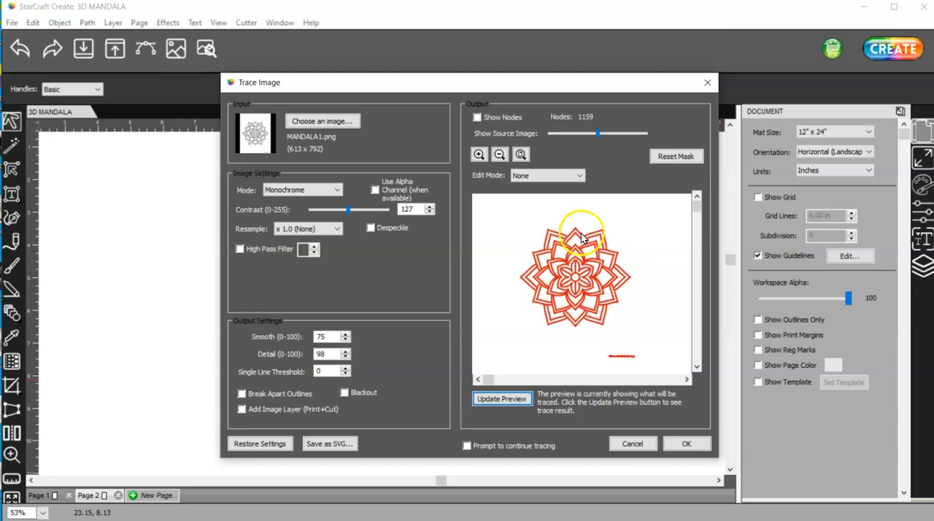
{"action": "left_click", "coordinate": [686, 444]}
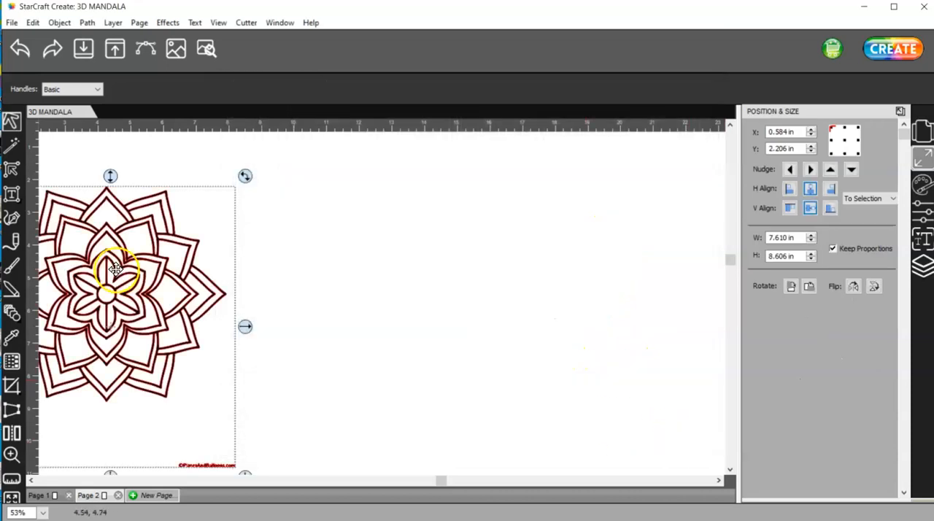
{"action": "left_click_drag", "start_coordinate": [147, 269], "coordinate": [188, 224]}
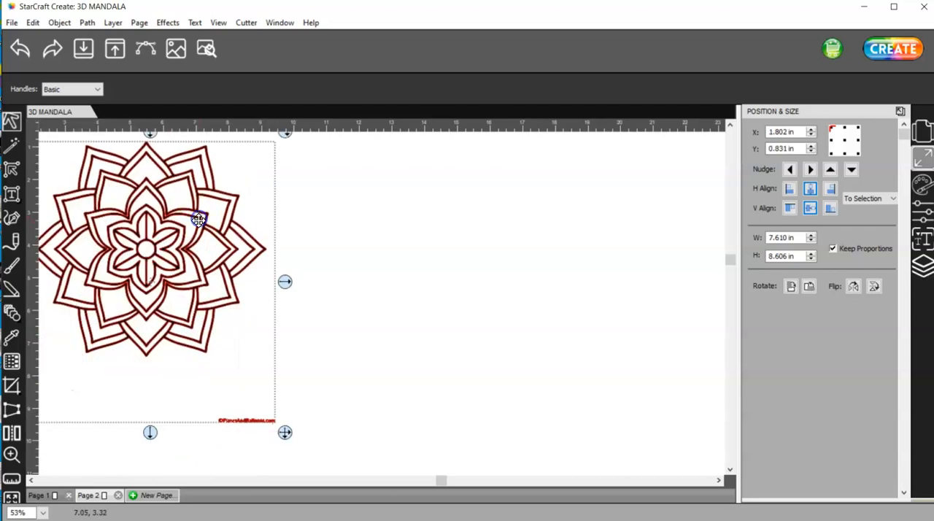
Delete all nodes of the small watermark text below the traced mandala
{"action": "left_click", "coordinate": [11, 169]}
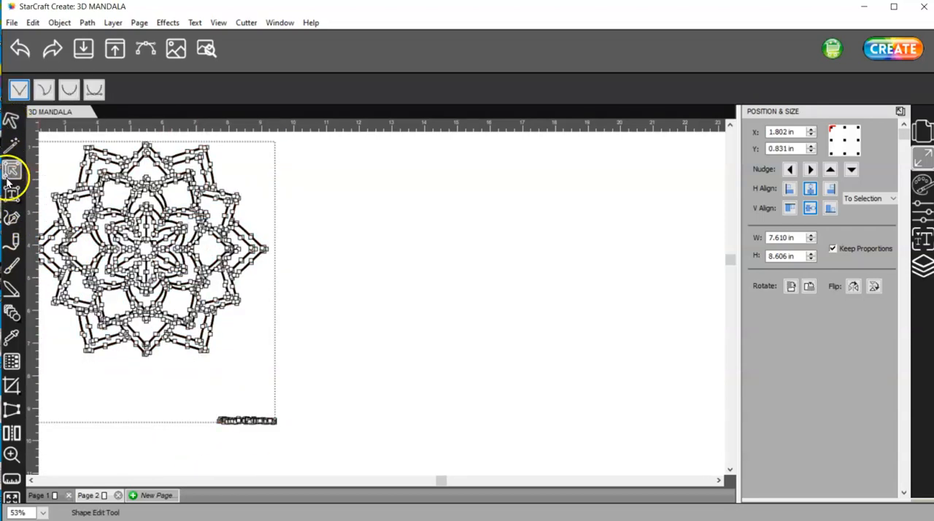
{"action": "left_click", "coordinate": [284, 439]}
{"action": "left_click_drag", "start_coordinate": [284, 438], "coordinate": [200, 402]}
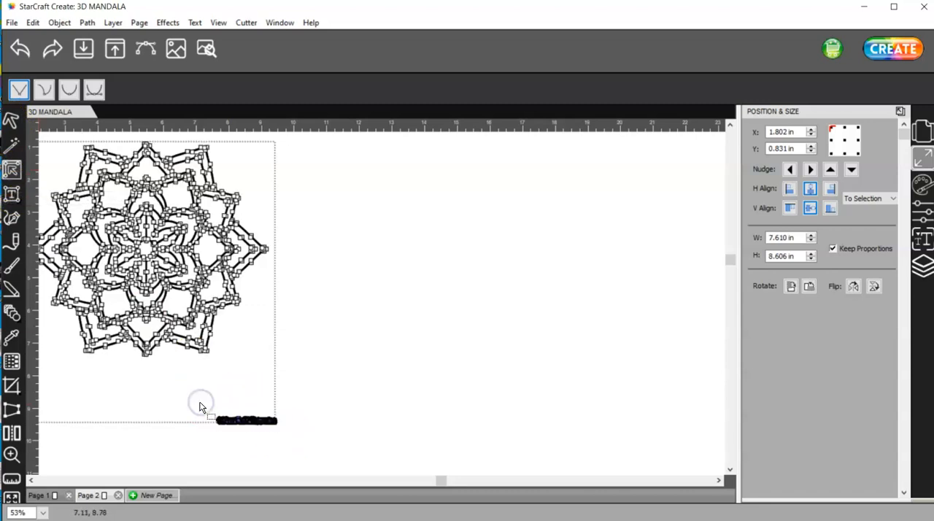
{"action": "key", "text": "Delete"}
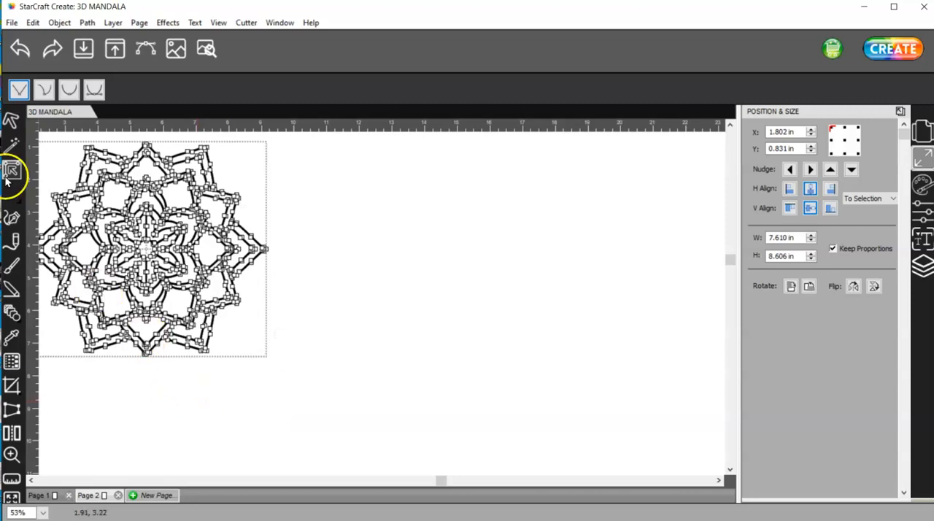
Shrink the mandala to about 5.2 by 4.7 in and spread copies across the page, four above and three below
{"action": "left_click", "coordinate": [10, 122]}
{"action": "left_click_drag", "start_coordinate": [275, 367], "coordinate": [206, 308]}
{"action": "left_click_drag", "start_coordinate": [128, 222], "coordinate": [660, 219]}
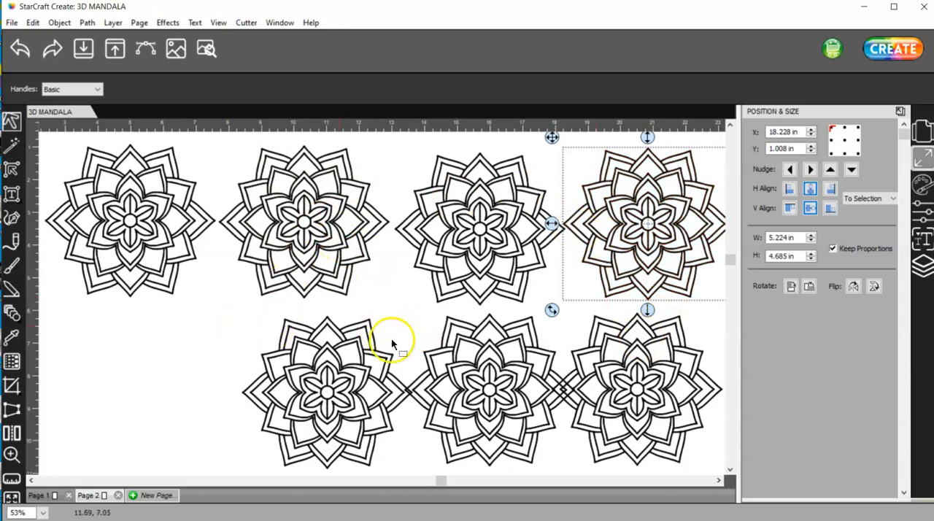
Apply the Shadow Blackout (Straight) style to the first mandala in the upper row
{"action": "left_click_drag", "start_coordinate": [231, 329], "coordinate": [41, 132]}
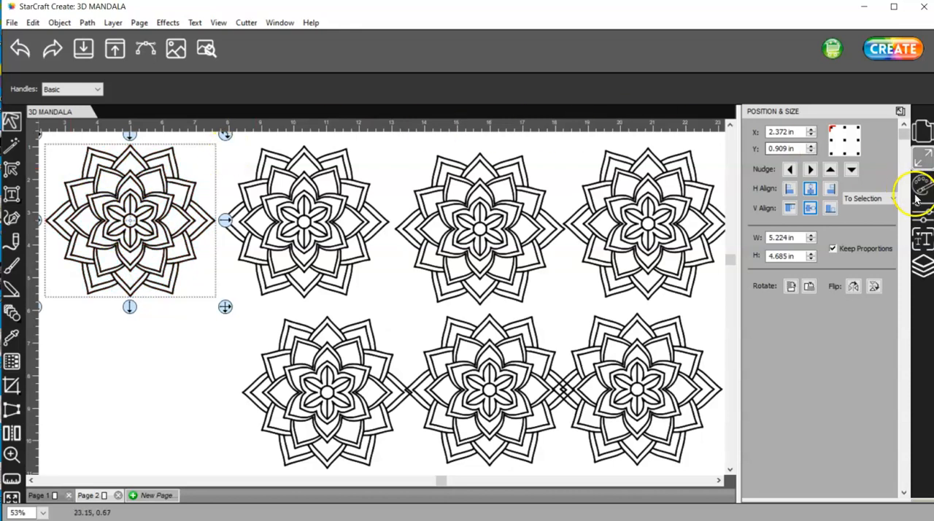
{"action": "left_click", "coordinate": [921, 216]}
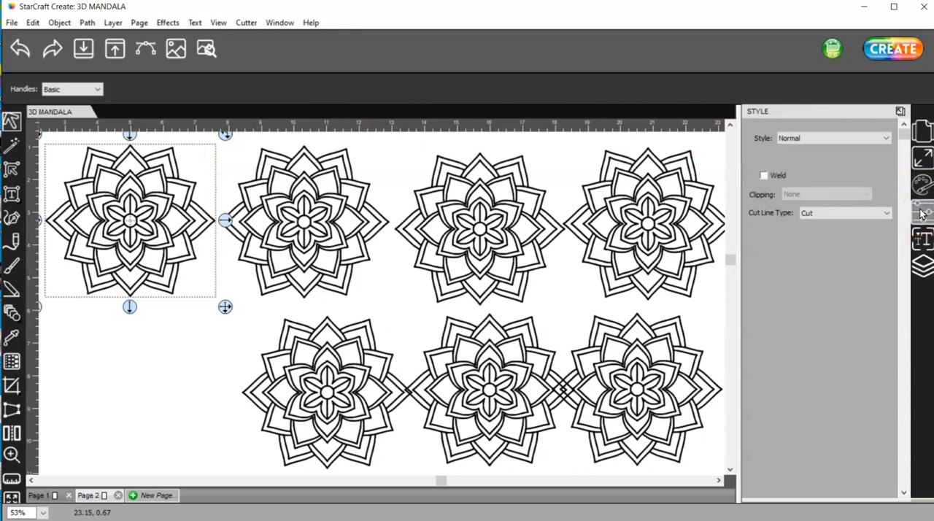
{"action": "left_click", "coordinate": [833, 139]}
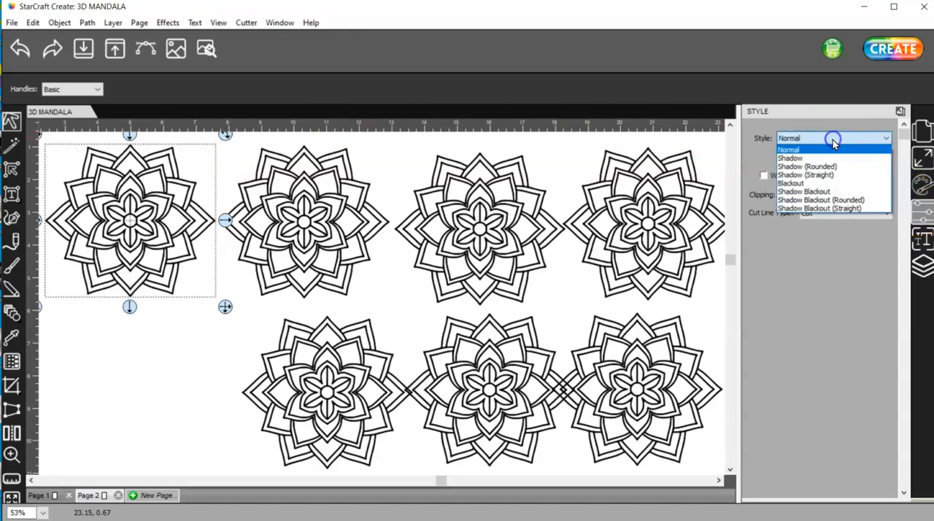
{"action": "left_click", "coordinate": [849, 208]}
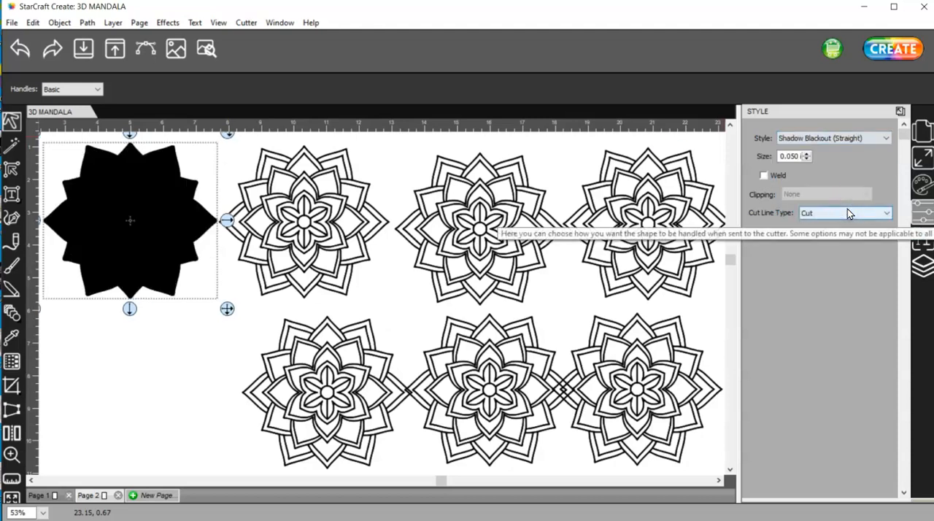
Add a 0.080 in shadow layer of type Shadow (Straight) to the blacked-out mandala
{"action": "left_click", "coordinate": [168, 22]}
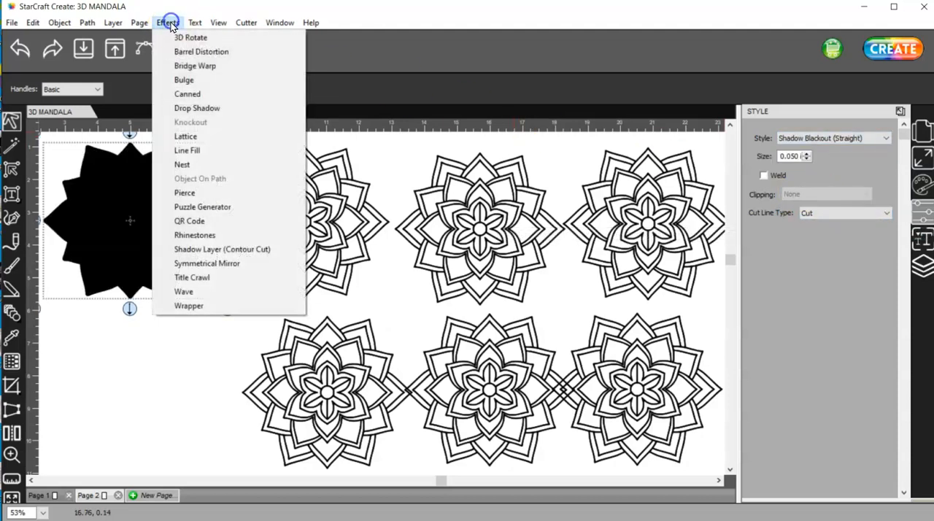
{"action": "left_click", "coordinate": [214, 251]}
{"action": "double_click", "coordinate": [548, 223]}
{"action": "mouse_move", "coordinate": [549, 222]}
{"action": "left_mouse_down"}
{"action": "mouse_move", "coordinate": [434, 176]}
{"action": "mouse_move", "coordinate": [543, 223]}
{"action": "left_mouse_up"}
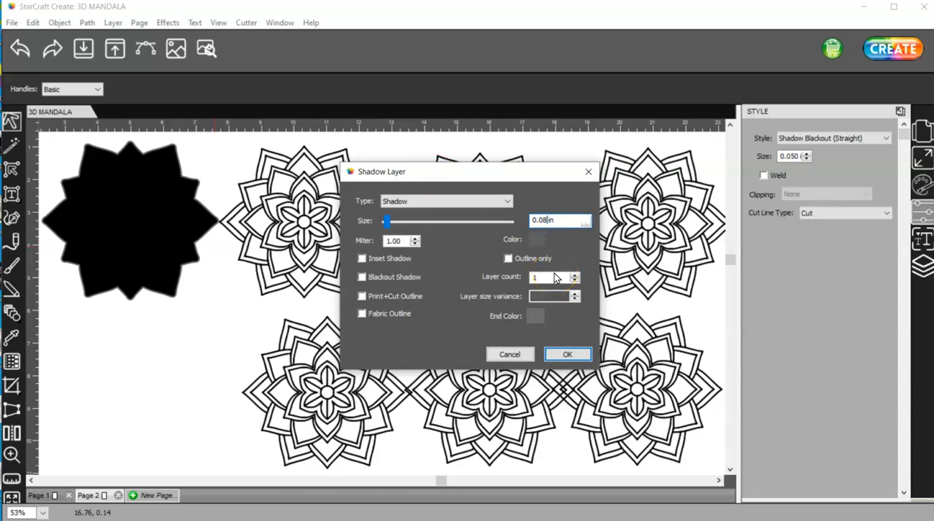
{"action": "left_click", "coordinate": [470, 200]}
{"action": "left_click", "coordinate": [458, 230]}
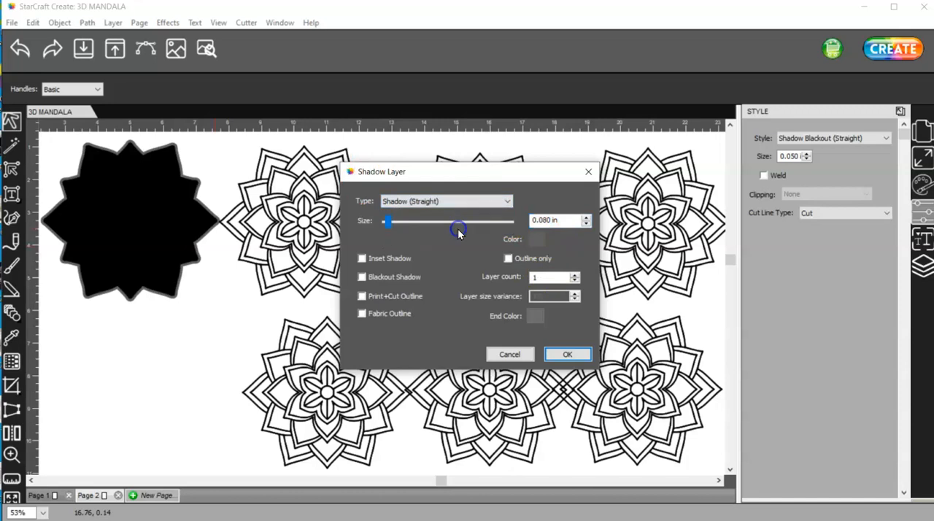
{"action": "left_click", "coordinate": [566, 354]}
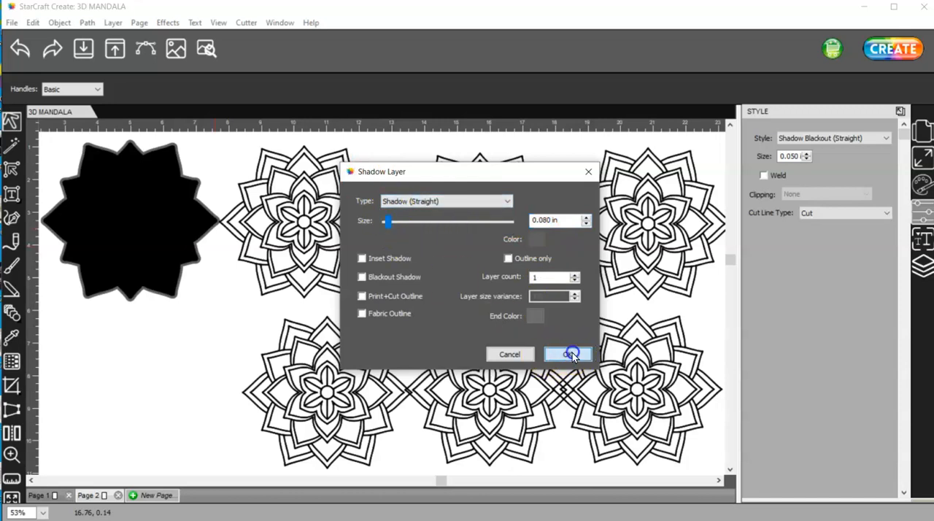
Unite the blacked-out mandala with its shadow layer and set the merged shape's stroke to None
{"action": "left_click_drag", "start_coordinate": [256, 334], "coordinate": [36, 126]}
{"action": "left_click", "coordinate": [86, 22]}
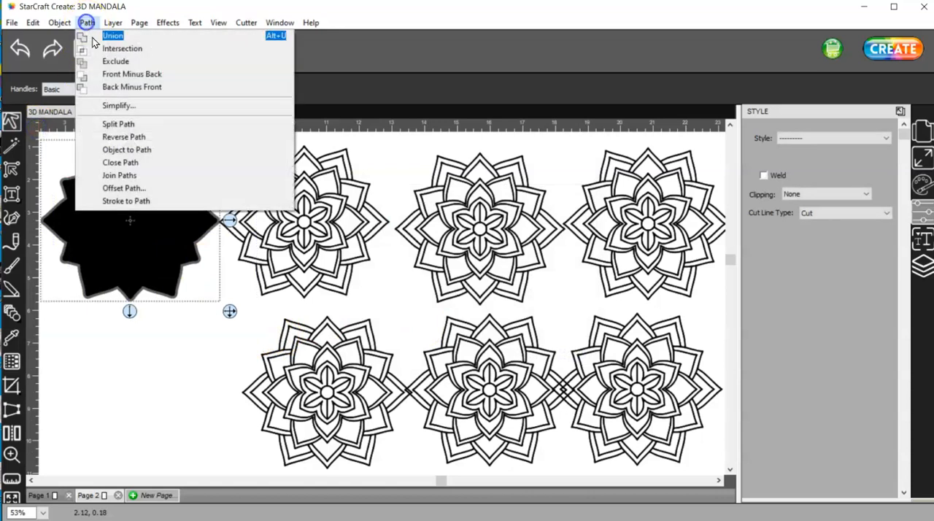
{"action": "left_click", "coordinate": [113, 36]}
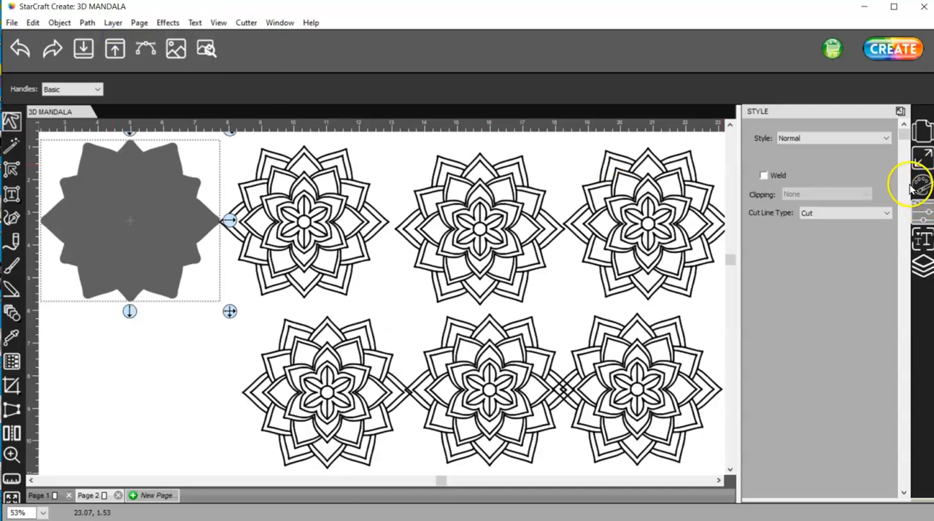
{"action": "left_click", "coordinate": [920, 187]}
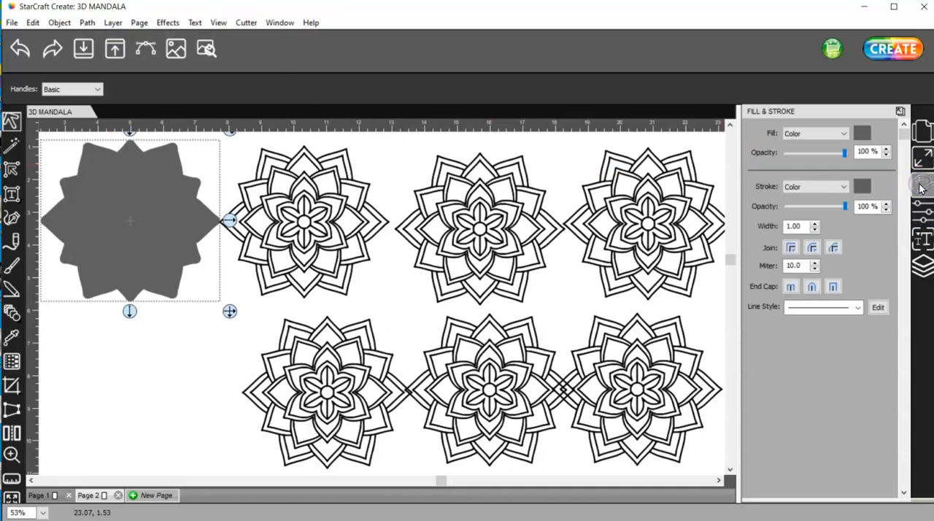
{"action": "left_click", "coordinate": [815, 186]}
{"action": "left_click", "coordinate": [817, 197]}
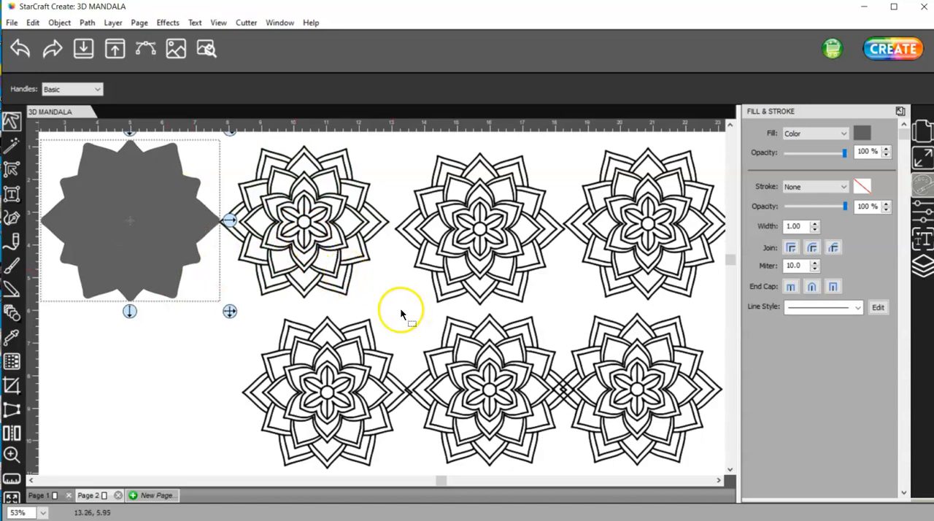
Add a 0.060 in shadow layer of type Shadow (Straight) to the second mandala in the upper row
{"action": "mouse_move", "coordinate": [401, 310]}
{"action": "left_mouse_down"}
{"action": "mouse_move", "coordinate": [375, 273]}
{"action": "mouse_move", "coordinate": [209, 137]}
{"action": "left_mouse_up"}
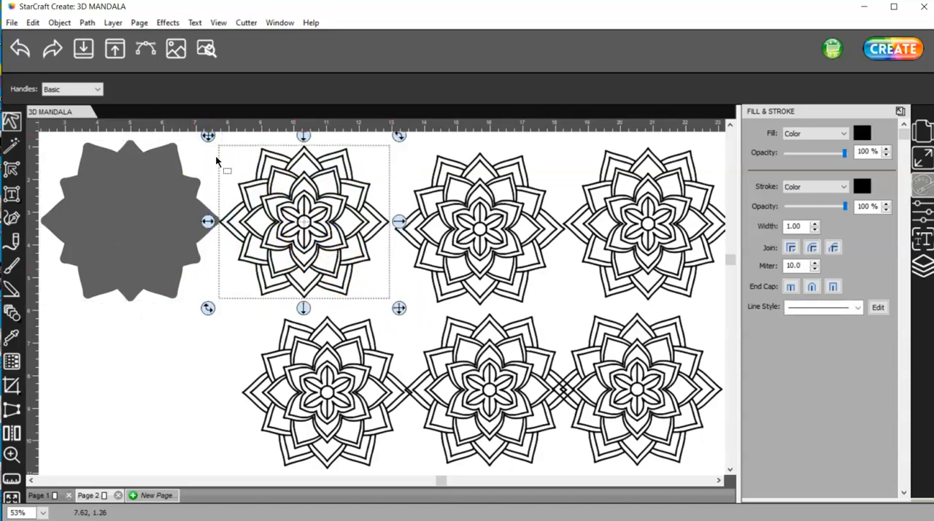
{"action": "left_click", "coordinate": [167, 23]}
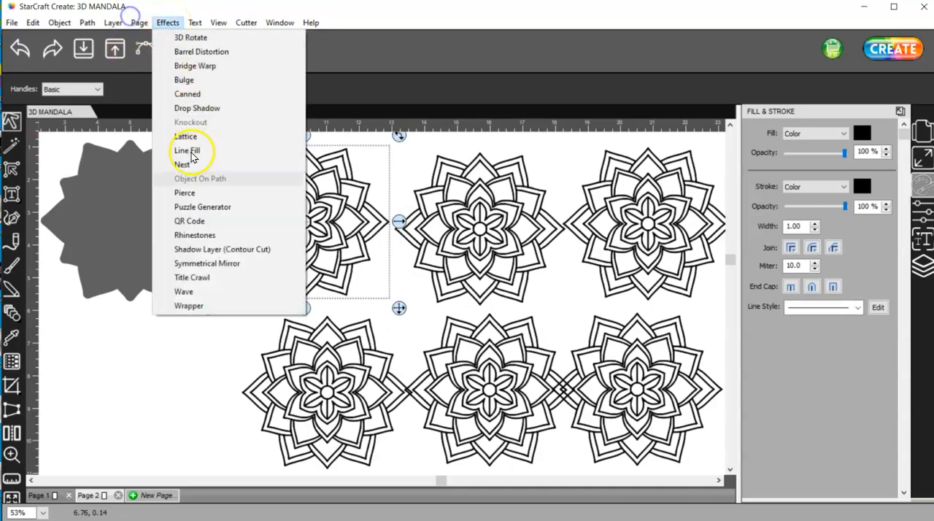
{"action": "left_click", "coordinate": [213, 246]}
{"action": "double_click", "coordinate": [549, 220]}
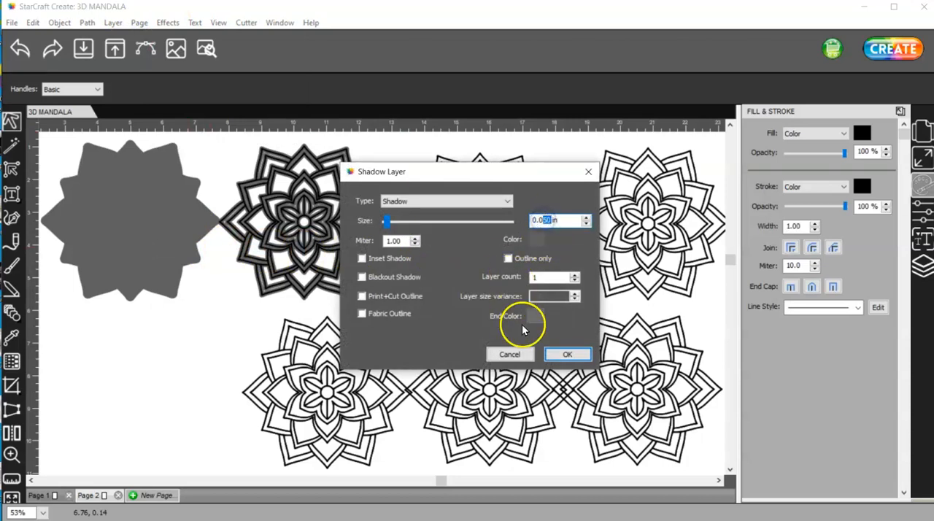
{"action": "type", "text": "6"}
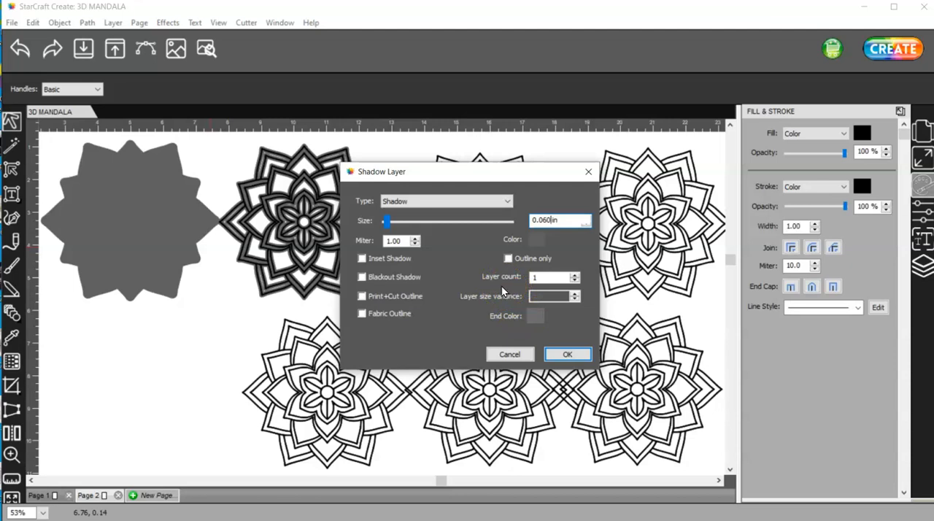
{"action": "left_click", "coordinate": [469, 201]}
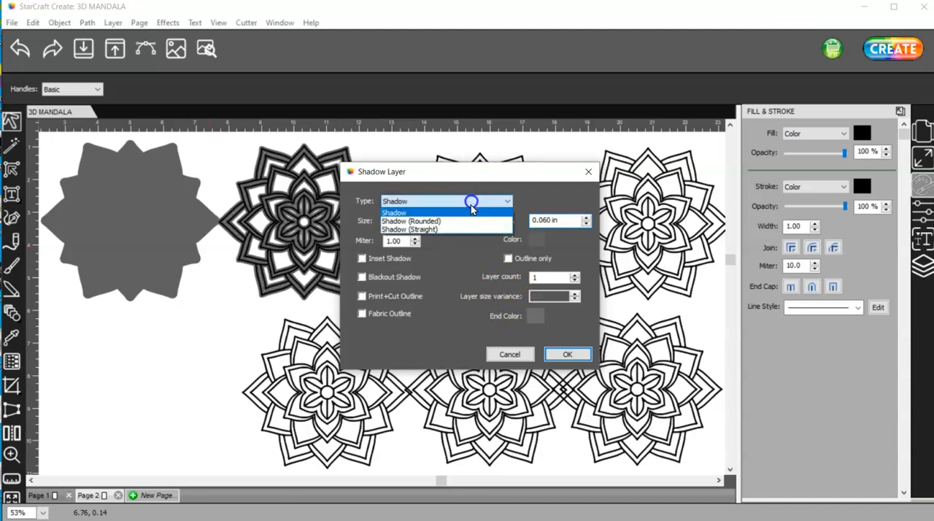
{"action": "left_click", "coordinate": [470, 229]}
{"action": "left_click", "coordinate": [505, 356]}
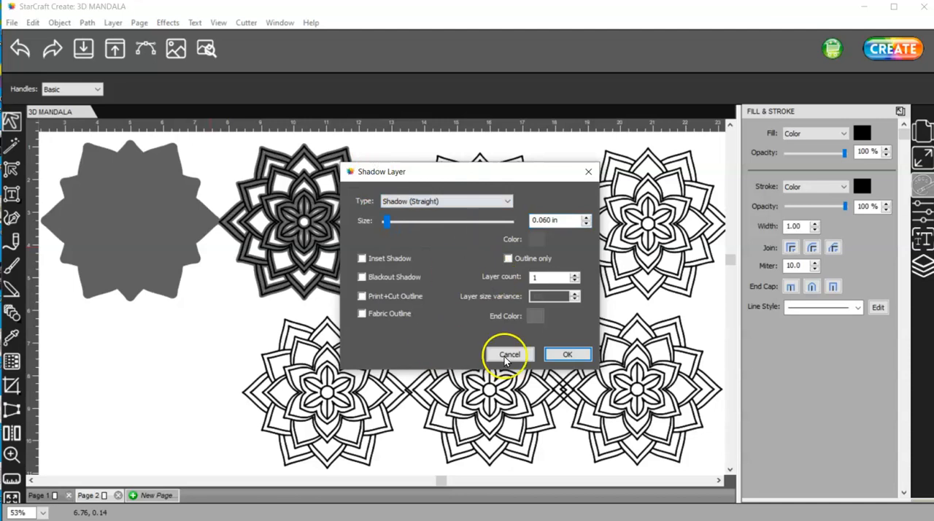
{"action": "left_click", "coordinate": [570, 355]}
Unite the second mandala with its shadow layer and set the merged shape's stroke to None
{"action": "mouse_move", "coordinate": [415, 332]}
{"action": "left_mouse_down"}
{"action": "mouse_move", "coordinate": [255, 146]}
{"action": "mouse_move", "coordinate": [204, 130]}
{"action": "left_mouse_up"}
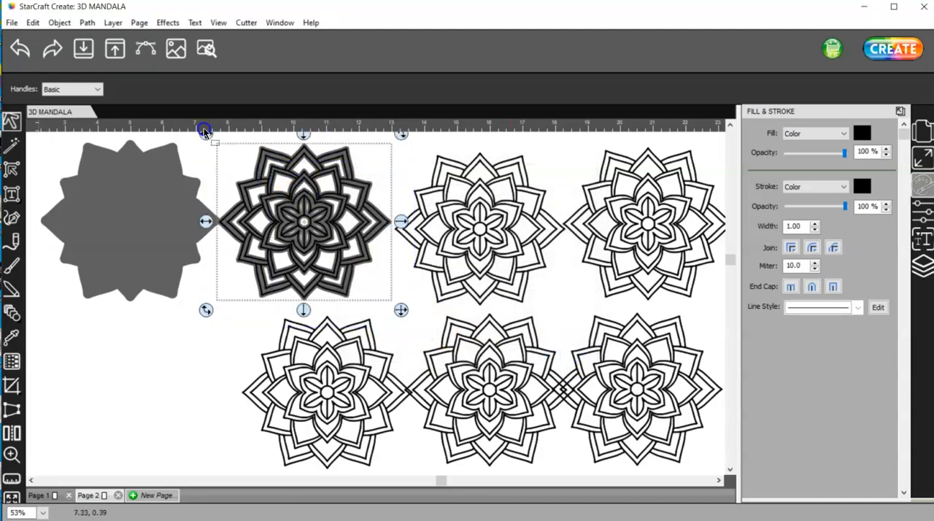
{"action": "left_click", "coordinate": [87, 23]}
{"action": "left_click", "coordinate": [104, 41]}
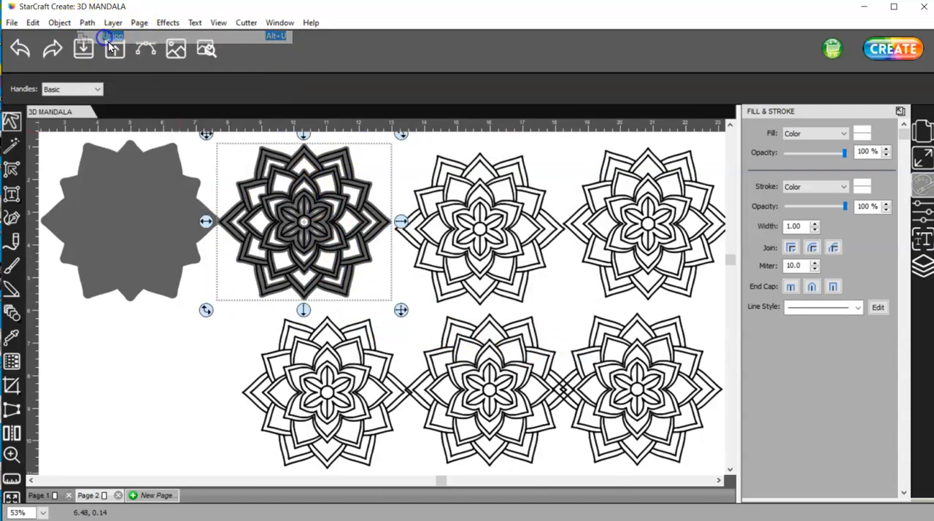
{"action": "left_click", "coordinate": [805, 188]}
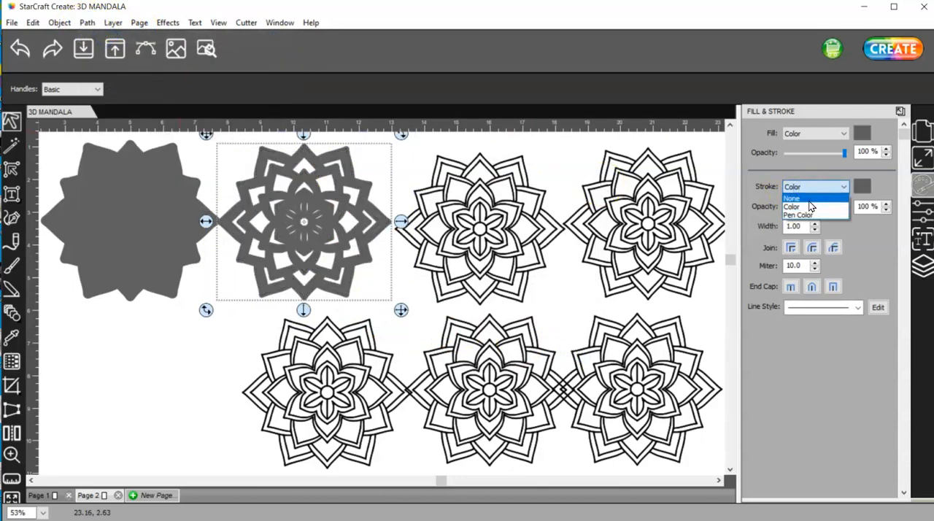
{"action": "left_click", "coordinate": [802, 199]}
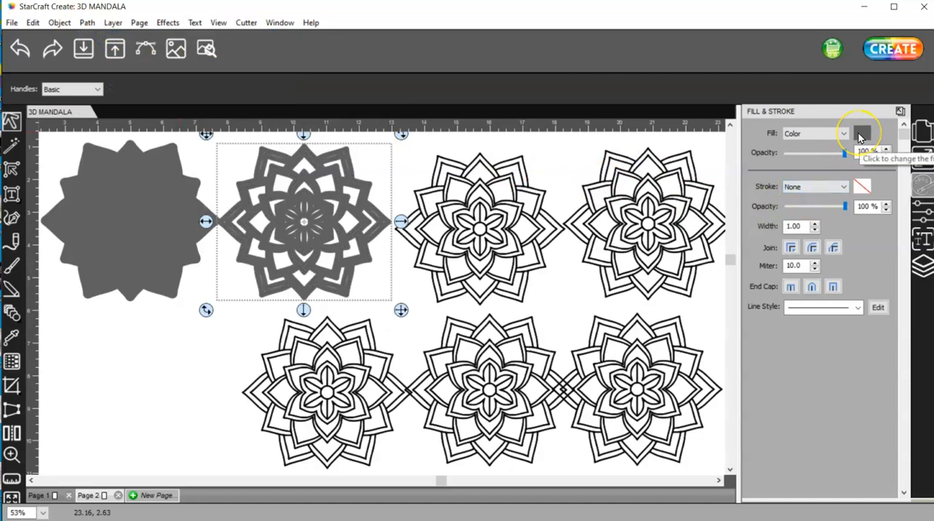
Fill the solid mandala silhouette with dark purple, hex 400080
{"action": "left_click", "coordinate": [125, 219]}
{"action": "left_click", "coordinate": [862, 135]}
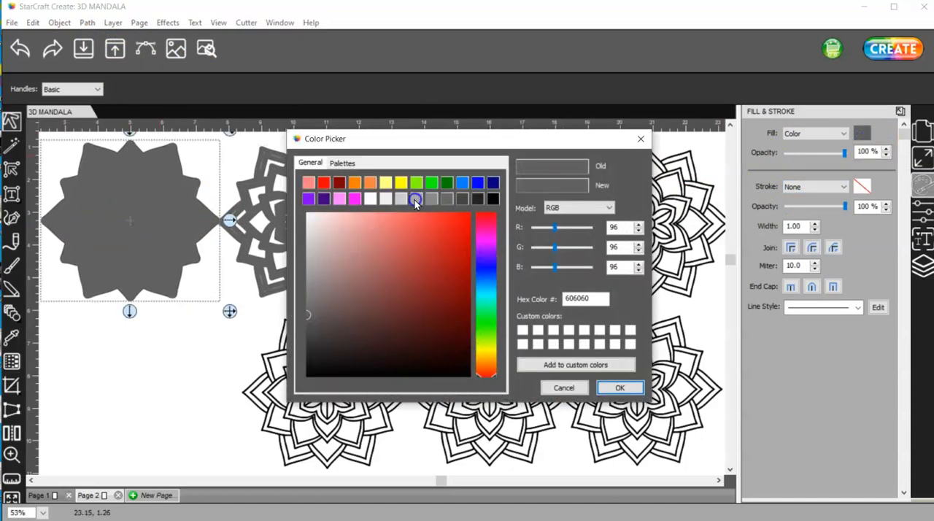
{"action": "left_click", "coordinate": [326, 199]}
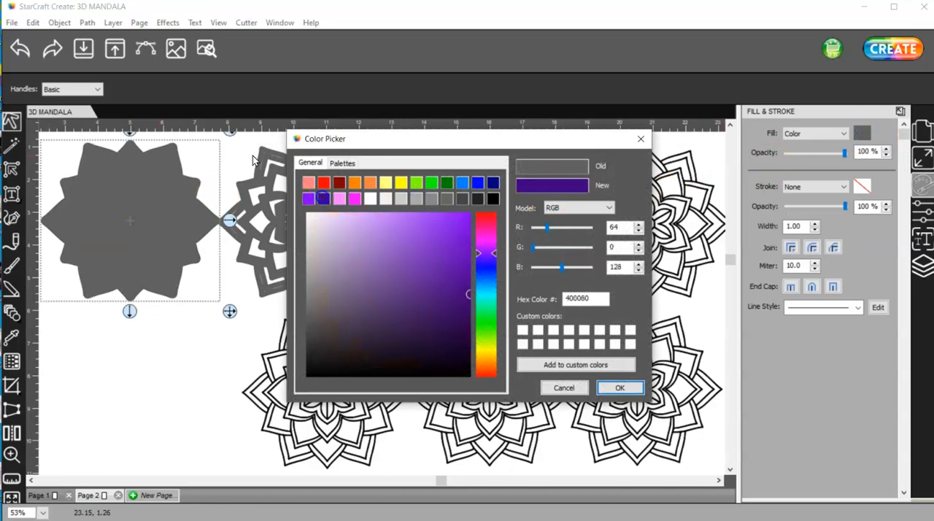
{"action": "left_click", "coordinate": [620, 387]}
Fill the second mandala with light pink and stack it centered on the dark purple silhouette
{"action": "left_click", "coordinate": [309, 223]}
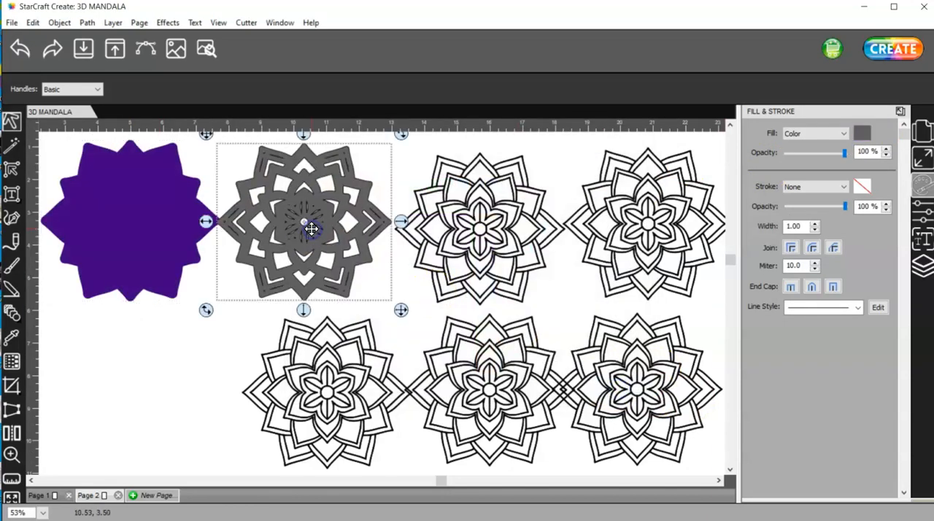
{"action": "left_click", "coordinate": [861, 135]}
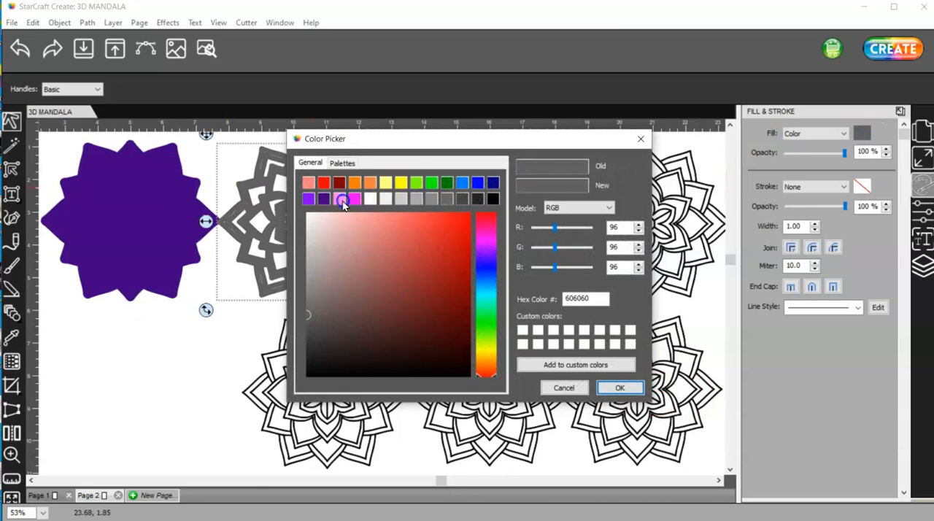
{"action": "left_click", "coordinate": [340, 199]}
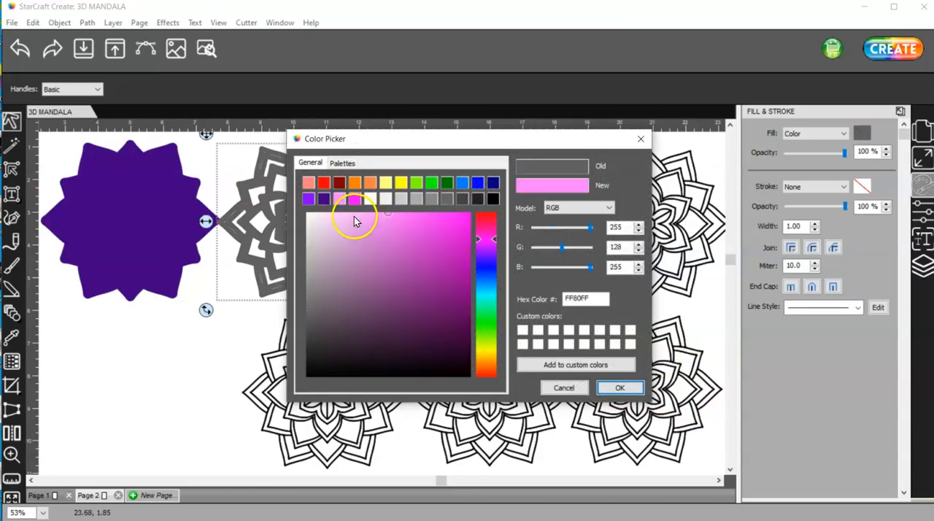
{"action": "left_click", "coordinate": [354, 215]}
{"action": "left_click", "coordinate": [620, 388]}
{"action": "left_click_drag", "start_coordinate": [344, 229], "coordinate": [166, 226]}
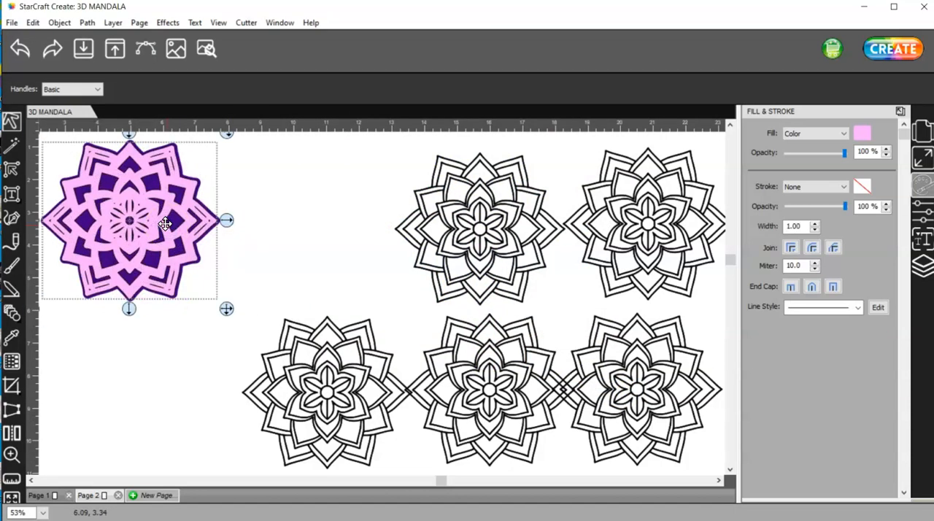
Add a 0.040 in shadow layer of type Shadow (Straight) to the nearest unprocessed mandala in the upper row
{"action": "left_click_drag", "start_coordinate": [377, 137], "coordinate": [566, 310]}
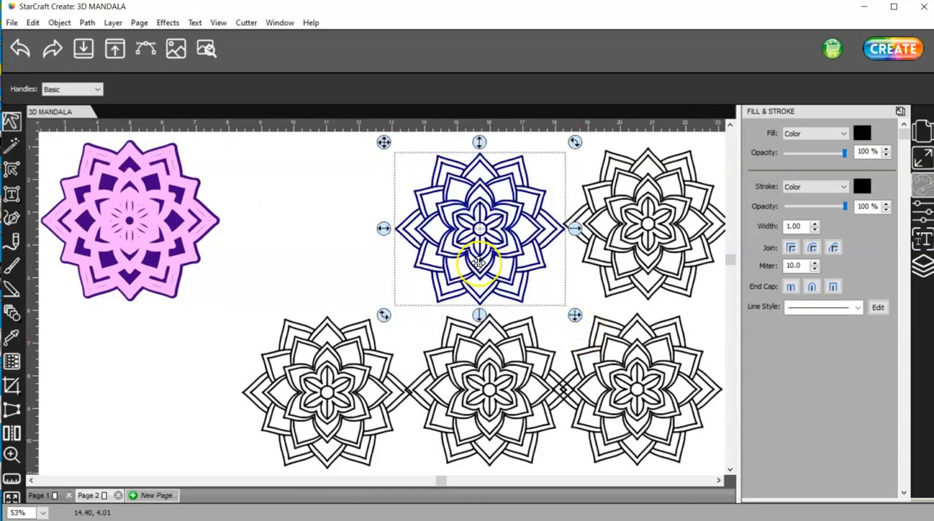
{"action": "left_click", "coordinate": [167, 23]}
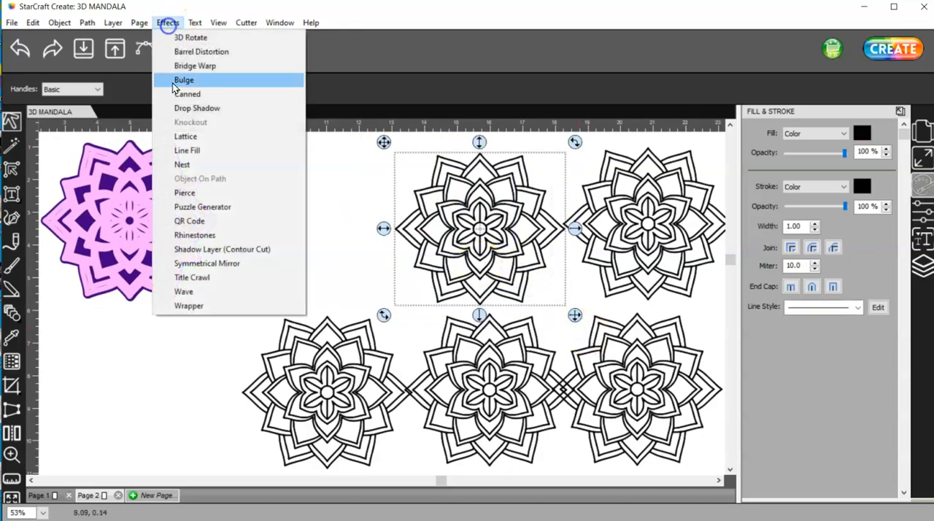
{"action": "left_click", "coordinate": [226, 249]}
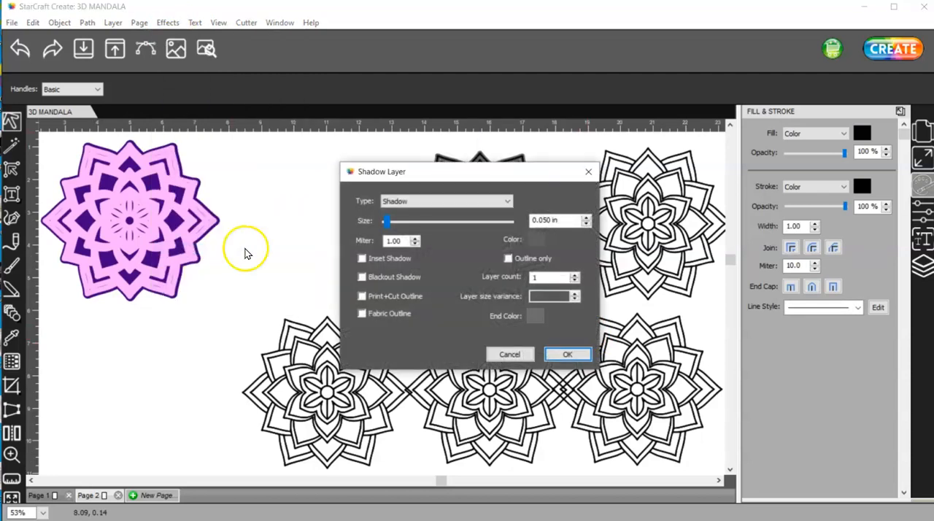
{"action": "double_click", "coordinate": [551, 221]}
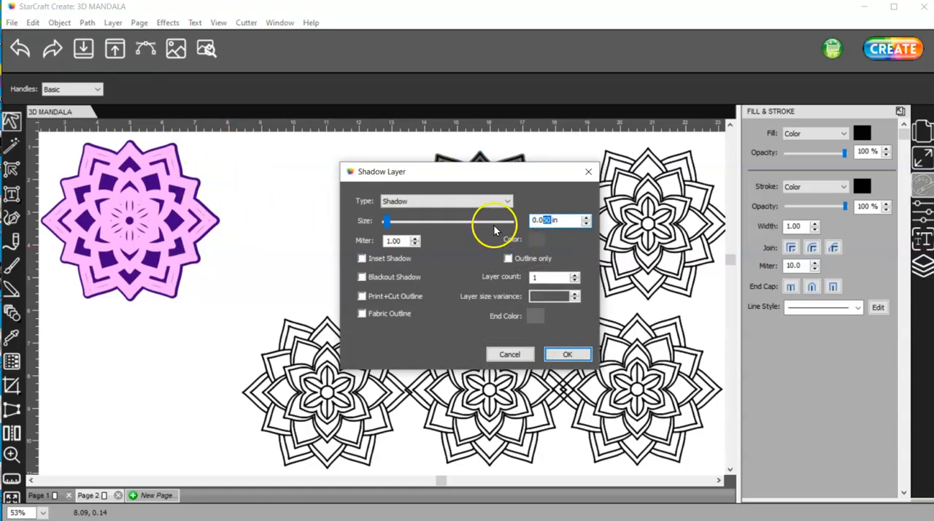
{"action": "type", "text": "4"}
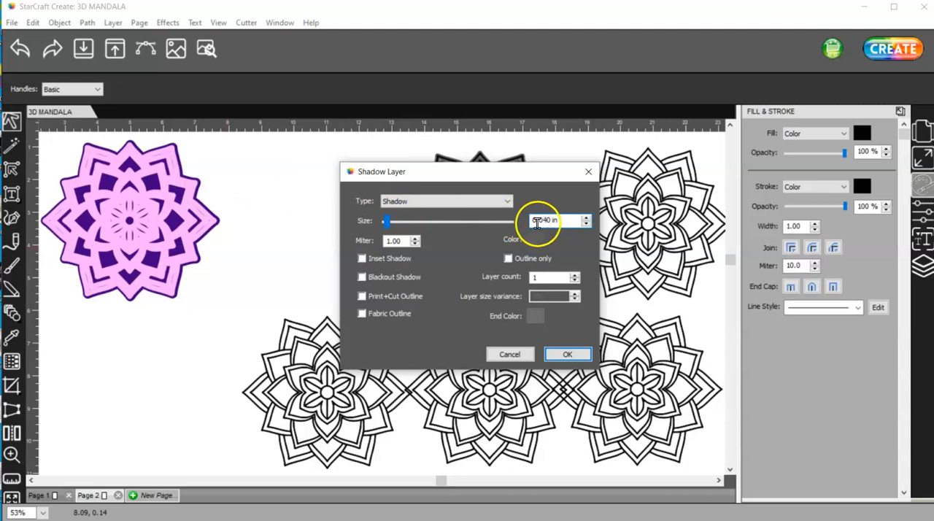
{"action": "left_click", "coordinate": [458, 202]}
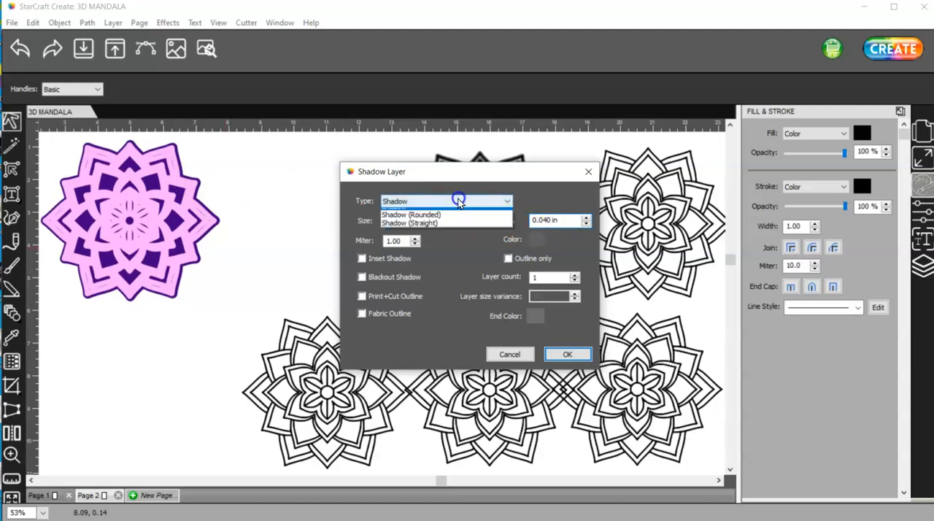
{"action": "left_click", "coordinate": [454, 228]}
{"action": "left_click", "coordinate": [577, 355]}
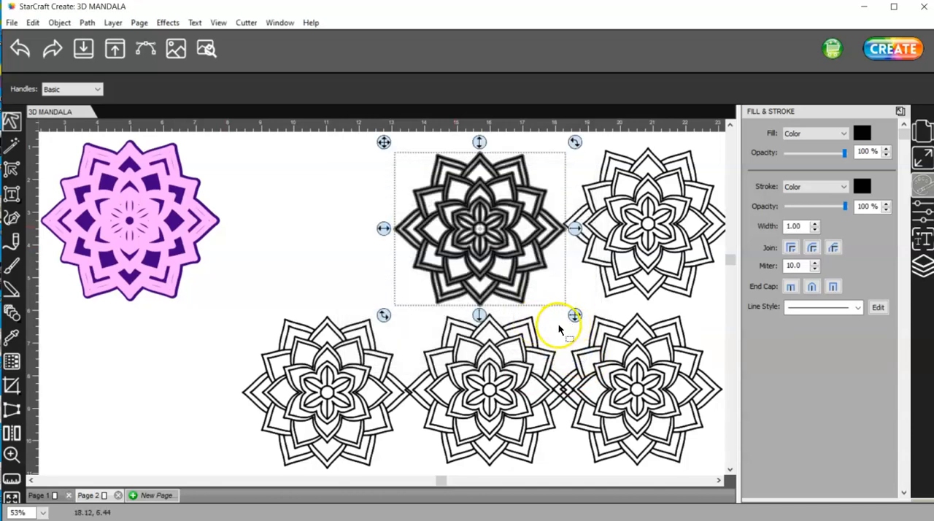
Unite the third mandala with its 0.040 in shadow layer and set the merged shape's stroke to None
{"action": "left_click_drag", "start_coordinate": [576, 330], "coordinate": [372, 133]}
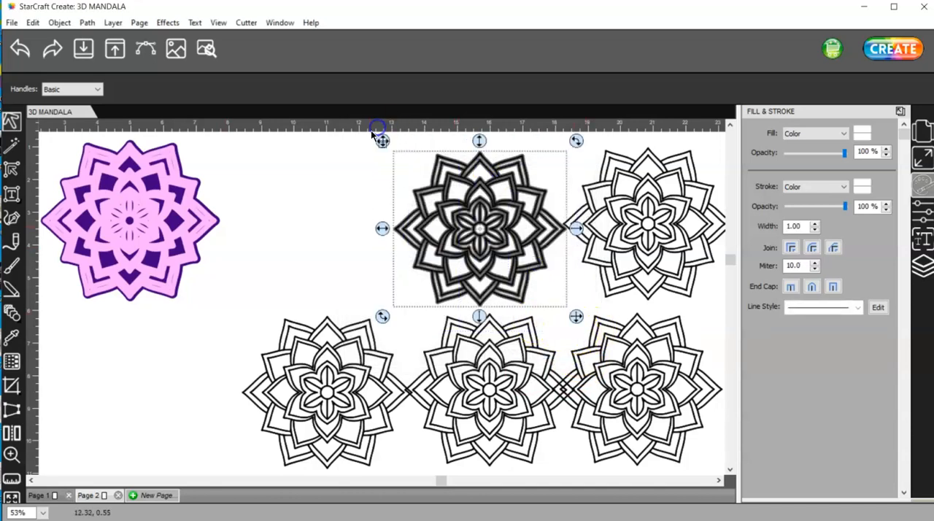
{"action": "left_click", "coordinate": [86, 24]}
{"action": "left_click", "coordinate": [102, 36]}
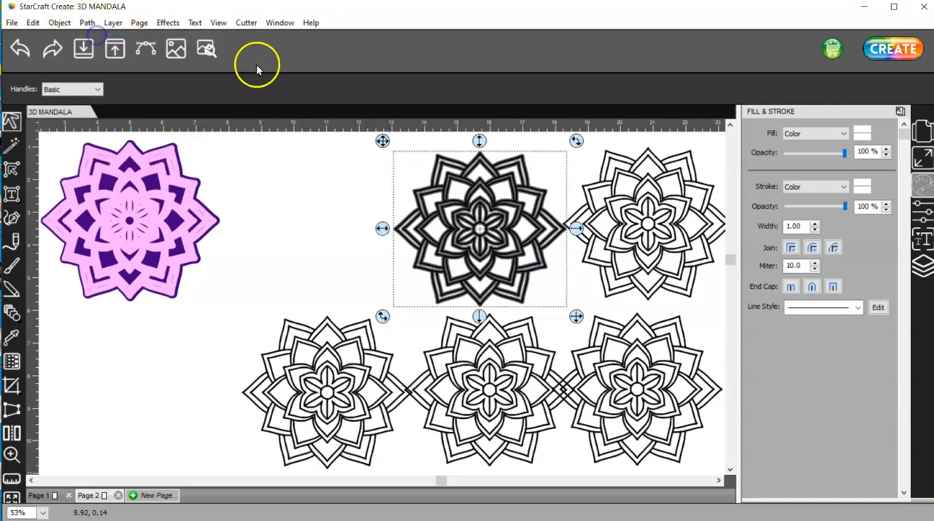
{"action": "left_click", "coordinate": [798, 187]}
{"action": "left_click", "coordinate": [801, 198]}
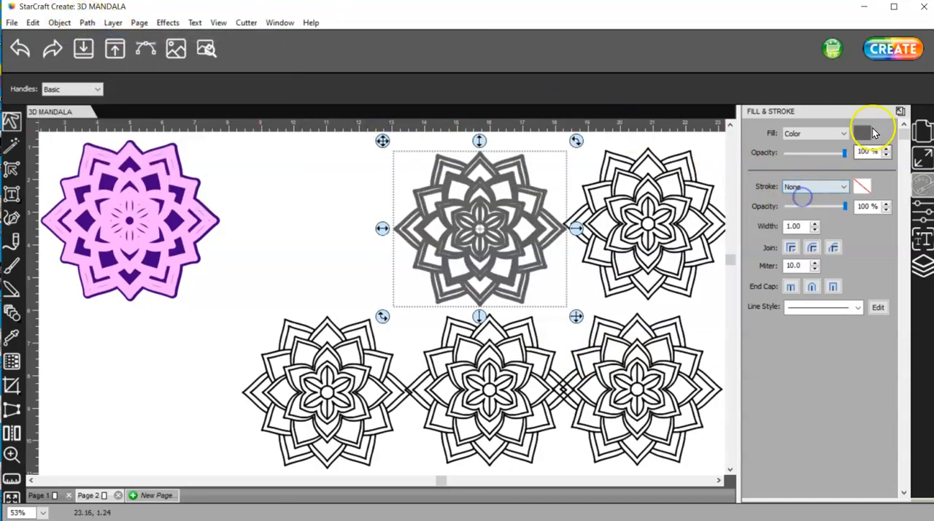
Fill the merged third mandala with lime green, hex 80FF00, and stack it centered on the pink layer
{"action": "left_click", "coordinate": [862, 134]}
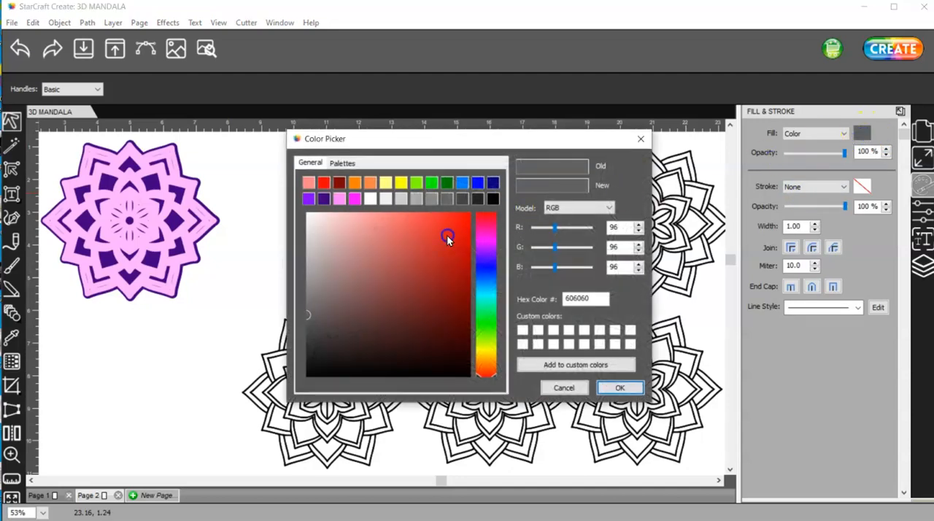
{"action": "left_click", "coordinate": [417, 181]}
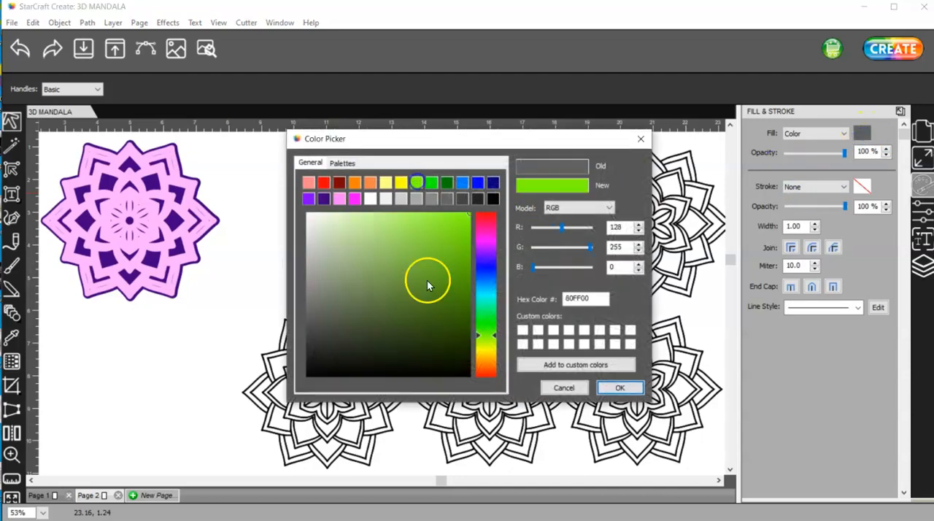
{"action": "left_click", "coordinate": [619, 388]}
{"action": "left_click_drag", "start_coordinate": [547, 288], "coordinate": [183, 285]}
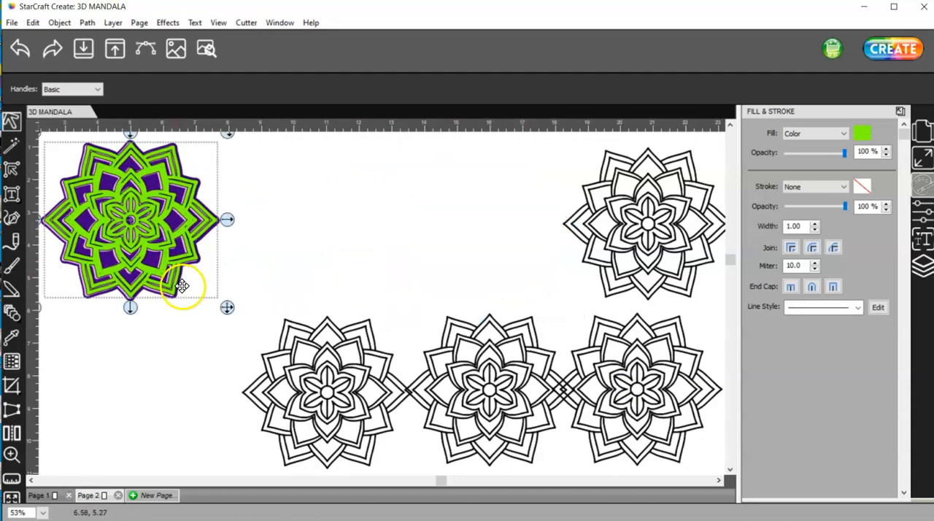
Move the last upper-row outline mandala closer to the stack and give it a 0.020 in shadow layer of type Shadow (Straight)
{"action": "left_click", "coordinate": [504, 139]}
{"action": "left_click_drag", "start_coordinate": [504, 136], "coordinate": [703, 294]}
{"action": "left_click_drag", "start_coordinate": [681, 242], "coordinate": [420, 242]}
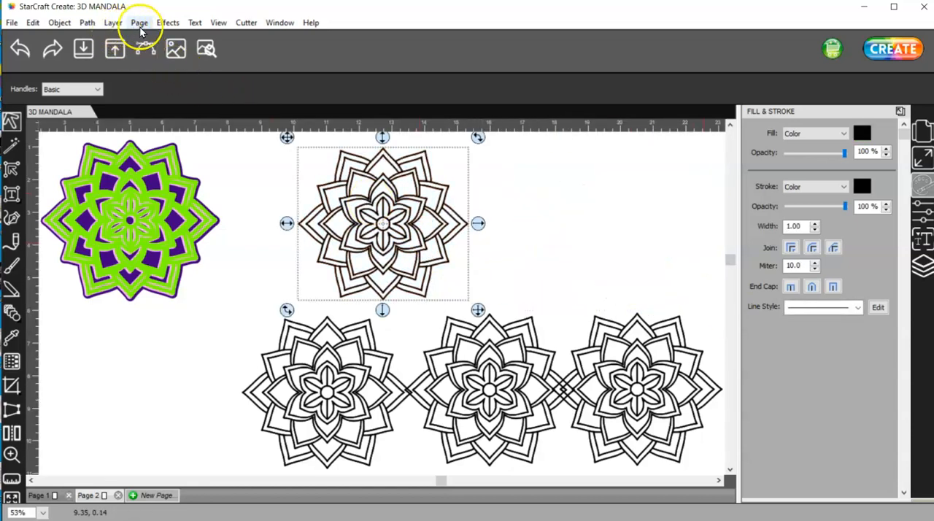
{"action": "left_click", "coordinate": [166, 23]}
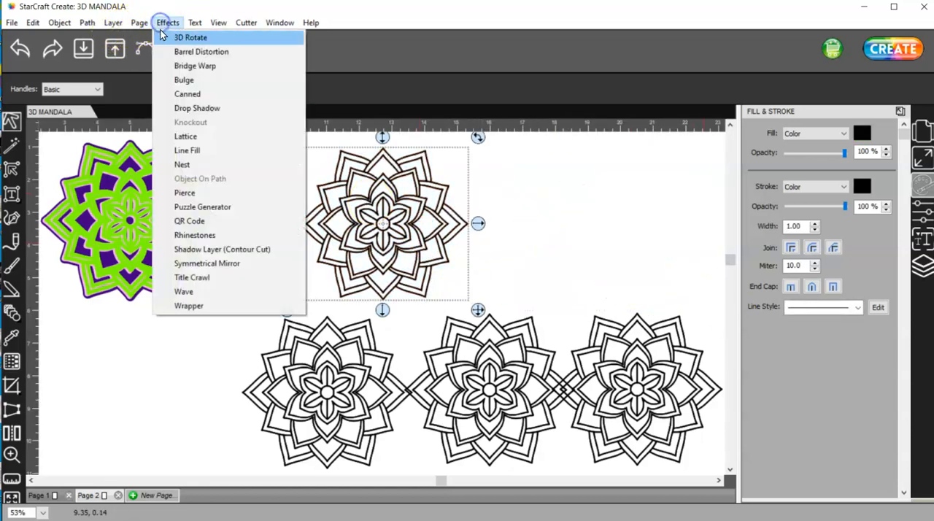
{"action": "left_click", "coordinate": [217, 250]}
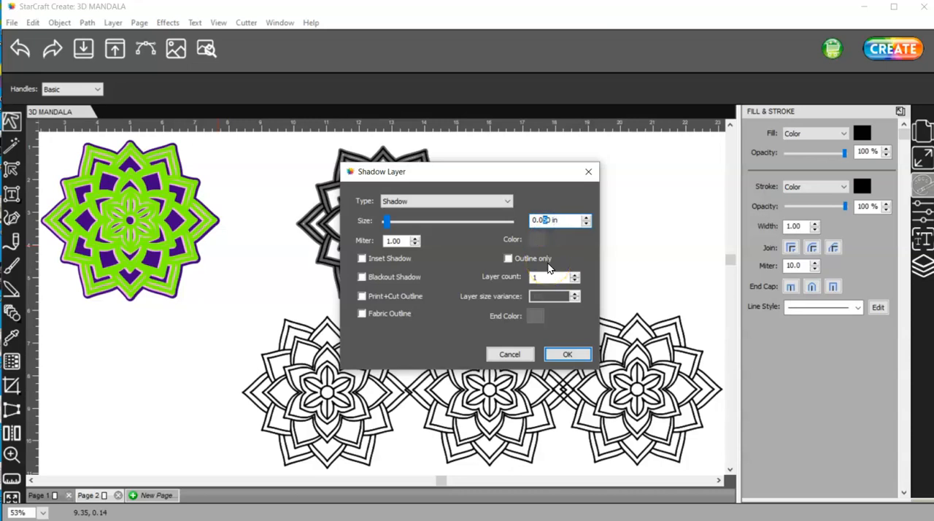
{"action": "left_click", "coordinate": [455, 204]}
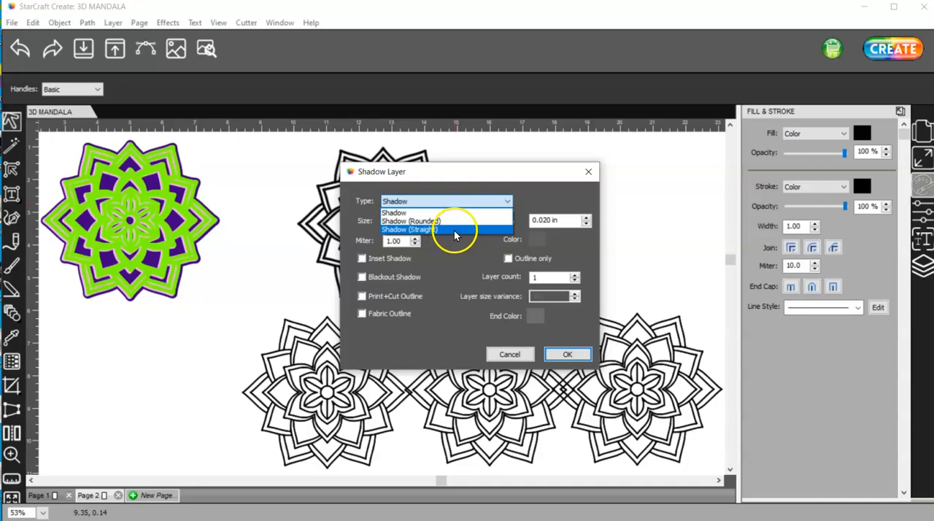
{"action": "left_click", "coordinate": [453, 229]}
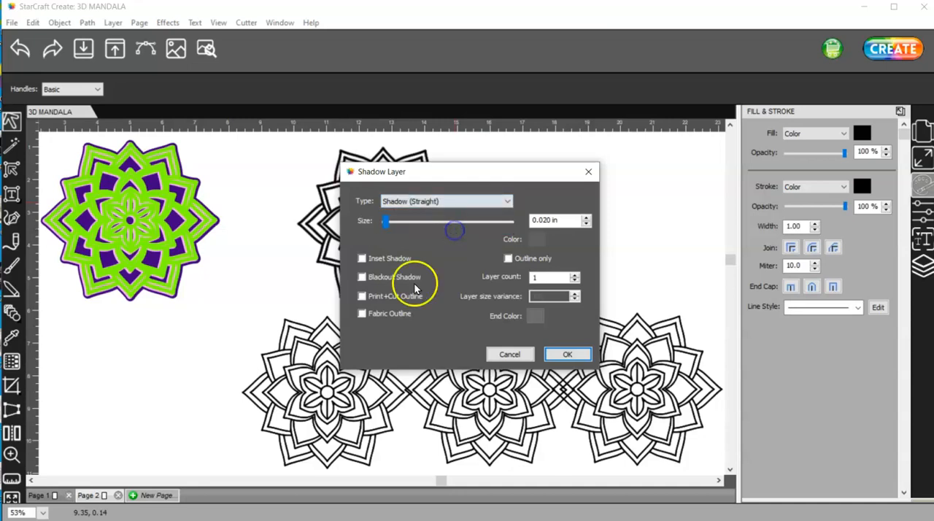
{"action": "left_click", "coordinate": [575, 355]}
Unite the fourth mandala with its 0.020 in shadow layer and set the merged shape's stroke to None
{"action": "mouse_move", "coordinate": [518, 307]}
{"action": "left_mouse_down"}
{"action": "mouse_move", "coordinate": [227, 137]}
{"action": "mouse_move", "coordinate": [238, 121]}
{"action": "left_mouse_up"}
{"action": "left_click", "coordinate": [88, 23]}
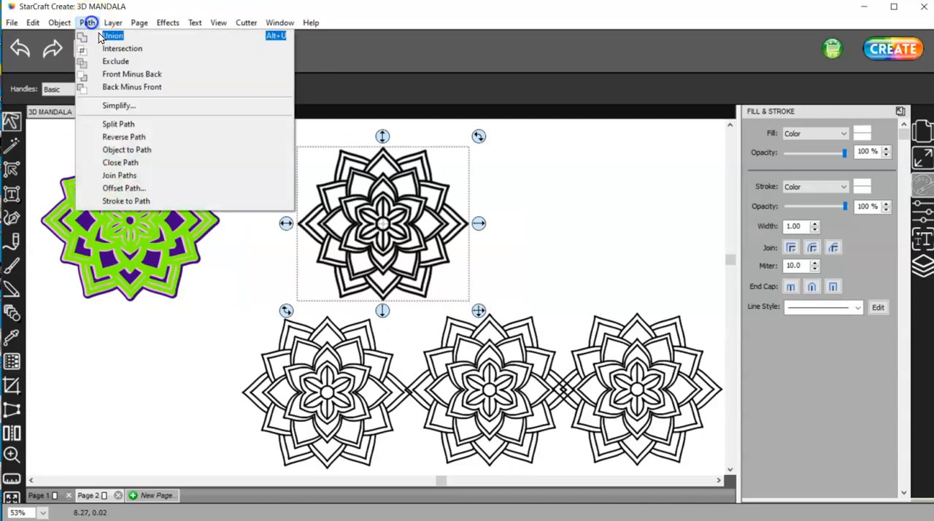
{"action": "left_click", "coordinate": [111, 35]}
{"action": "left_click", "coordinate": [814, 187]}
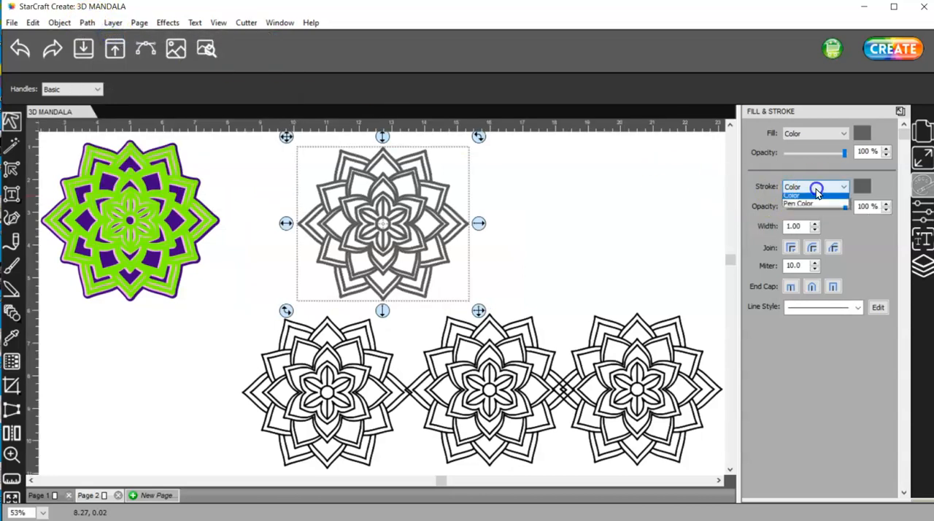
{"action": "left_click", "coordinate": [821, 199]}
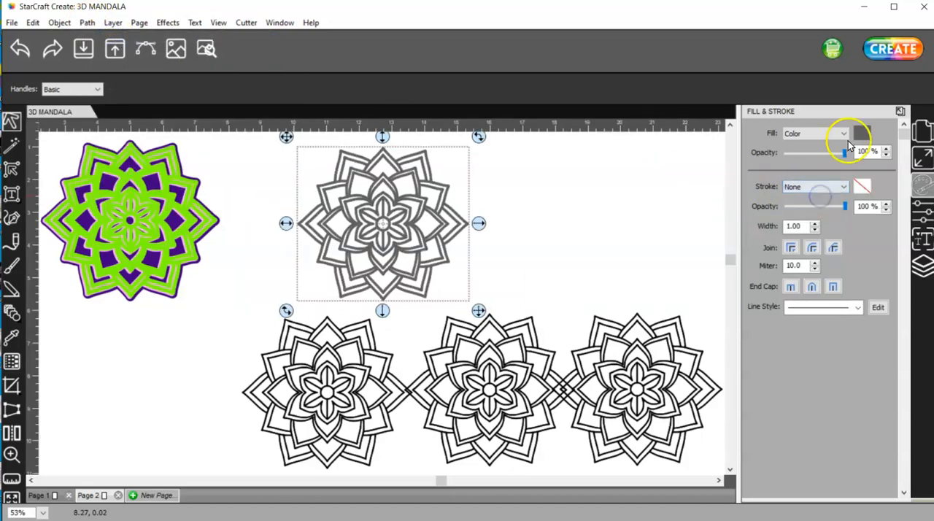
Fill the merged fourth mandala with magenta, hex FF00FF, and stack it centered on the green layer
{"action": "left_click", "coordinate": [862, 134]}
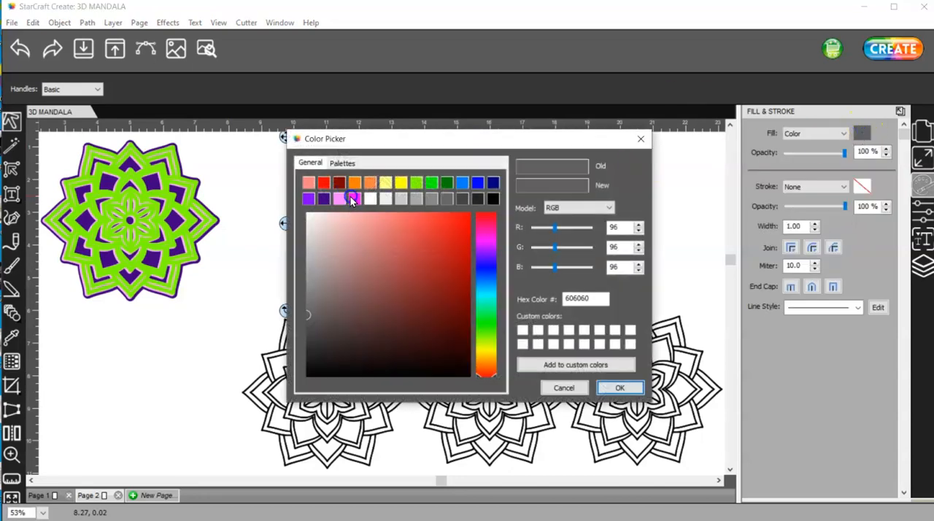
{"action": "left_click", "coordinate": [351, 199]}
{"action": "left_click", "coordinate": [618, 387]}
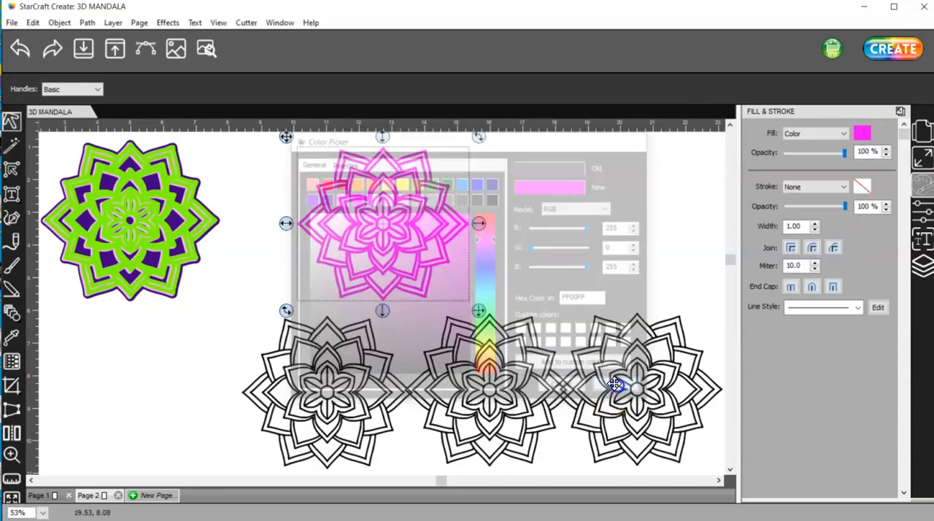
{"action": "left_click_drag", "start_coordinate": [437, 225], "coordinate": [185, 241]}
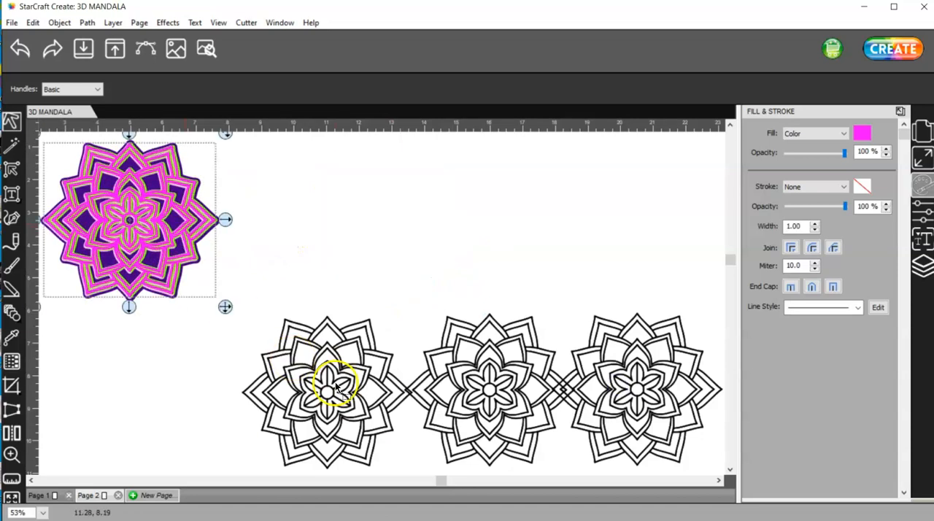
Move the first lower-row mandala up beside the stack and add a 0.005 in shadow layer of type Shadow (Straight)
{"action": "mouse_move", "coordinate": [244, 281]}
{"action": "left_mouse_down"}
{"action": "mouse_move", "coordinate": [292, 396]}
{"action": "mouse_move", "coordinate": [427, 475]}
{"action": "left_mouse_up"}
{"action": "left_click_drag", "start_coordinate": [339, 403], "coordinate": [333, 232]}
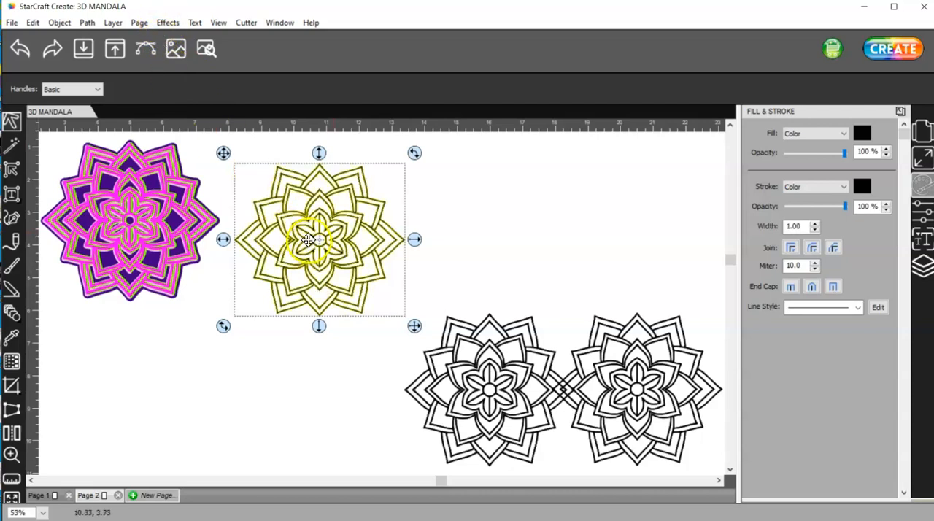
{"action": "left_click", "coordinate": [167, 23]}
{"action": "left_click", "coordinate": [236, 252]}
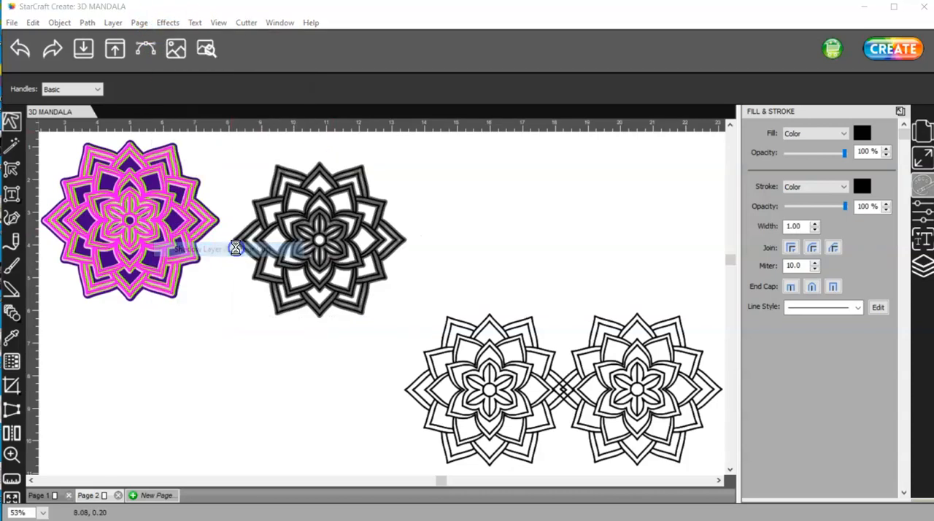
{"action": "double_click", "coordinate": [546, 219]}
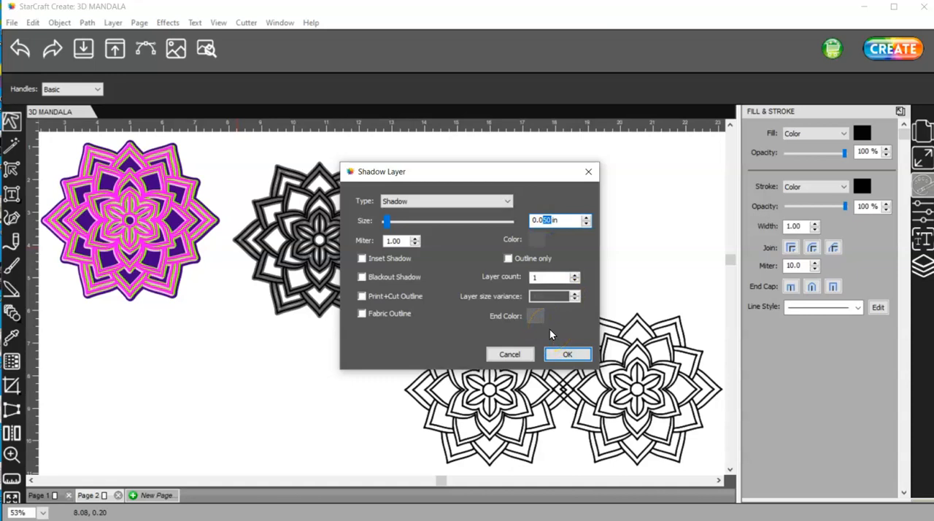
{"action": "type", "text": "05"}
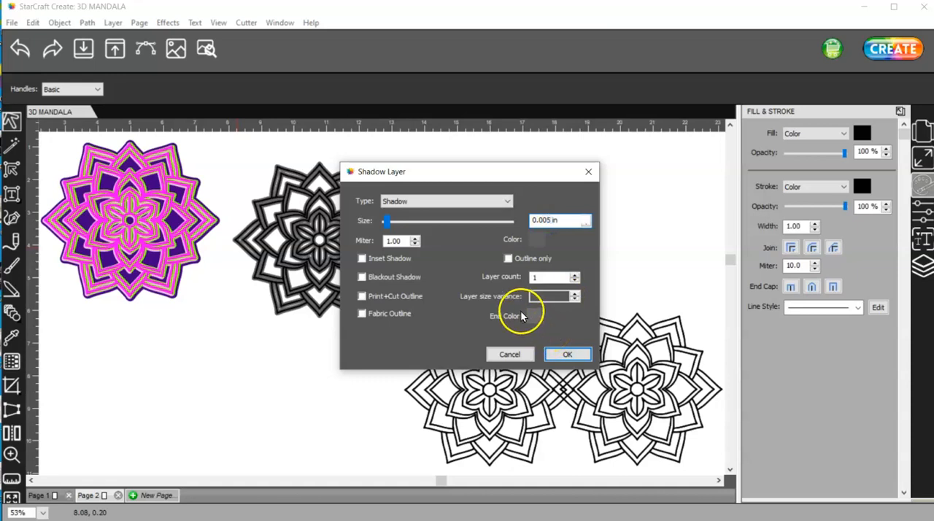
{"action": "left_click", "coordinate": [455, 202]}
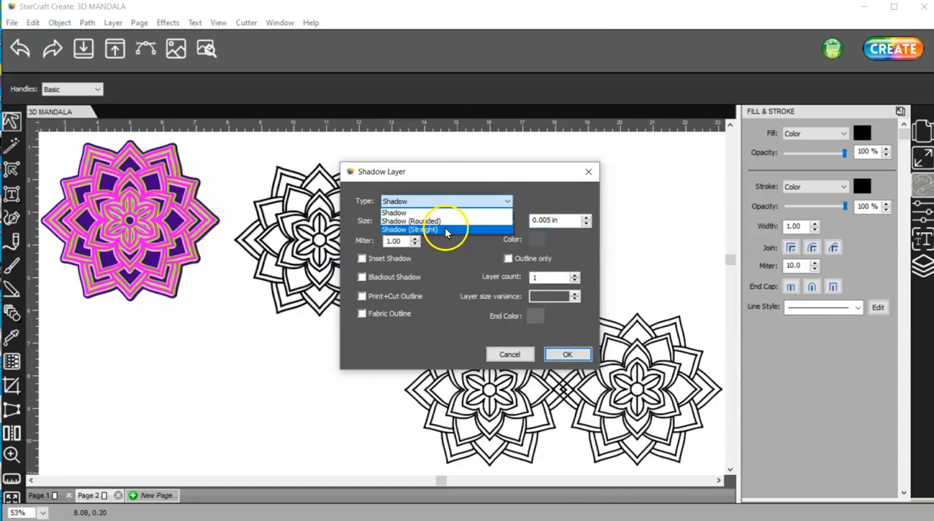
{"action": "left_click", "coordinate": [445, 231]}
{"action": "left_click", "coordinate": [567, 355]}
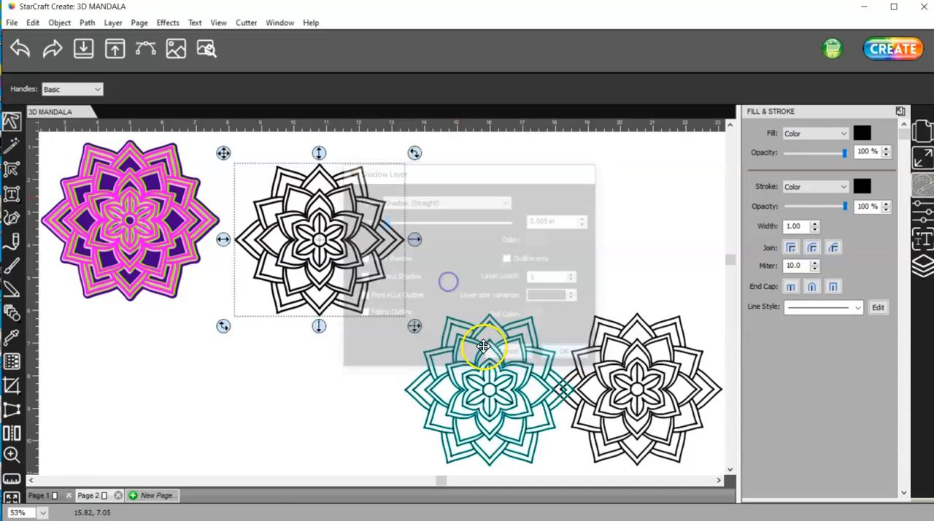
Unite the fifth mandala with its 0.005 in shadow layer and set the merged shape's stroke to None
{"action": "mouse_move", "coordinate": [431, 333]}
{"action": "left_mouse_down"}
{"action": "mouse_move", "coordinate": [236, 133]}
{"action": "mouse_move", "coordinate": [207, 131]}
{"action": "left_mouse_up"}
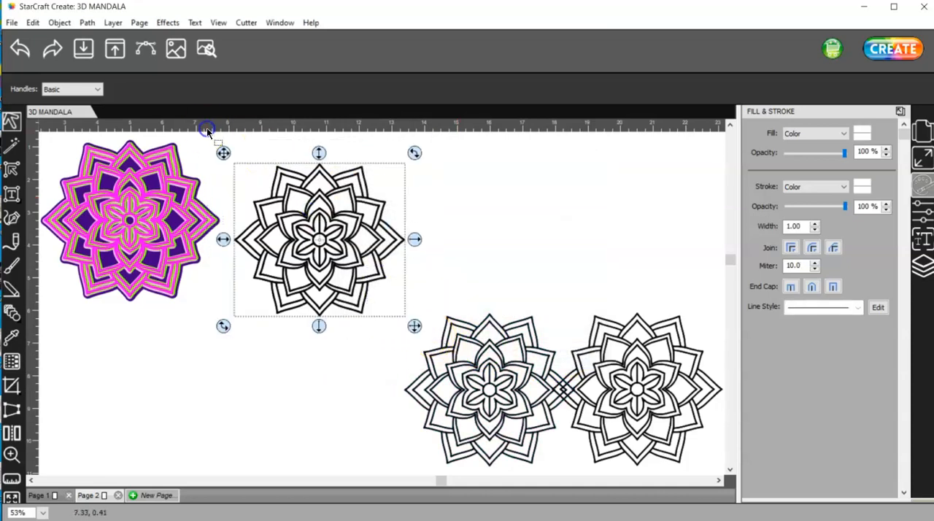
{"action": "left_click", "coordinate": [87, 22]}
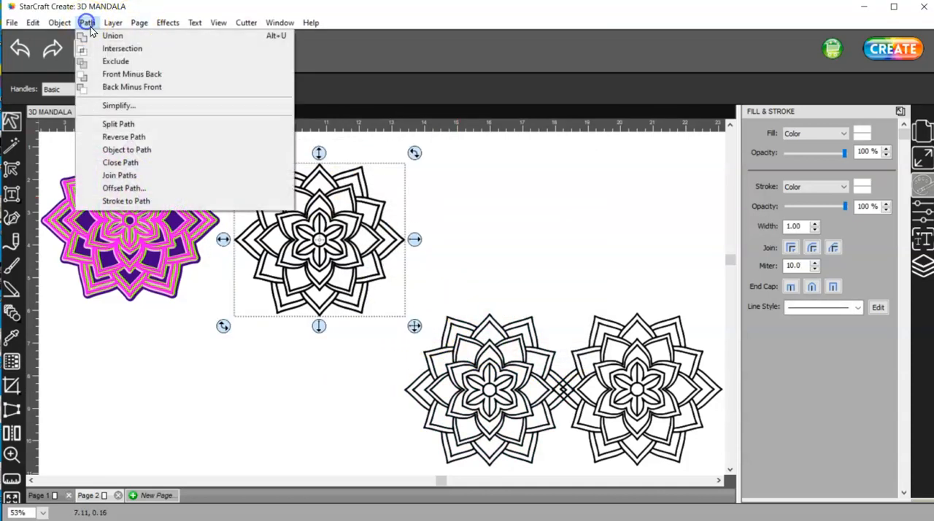
{"action": "left_click", "coordinate": [112, 36]}
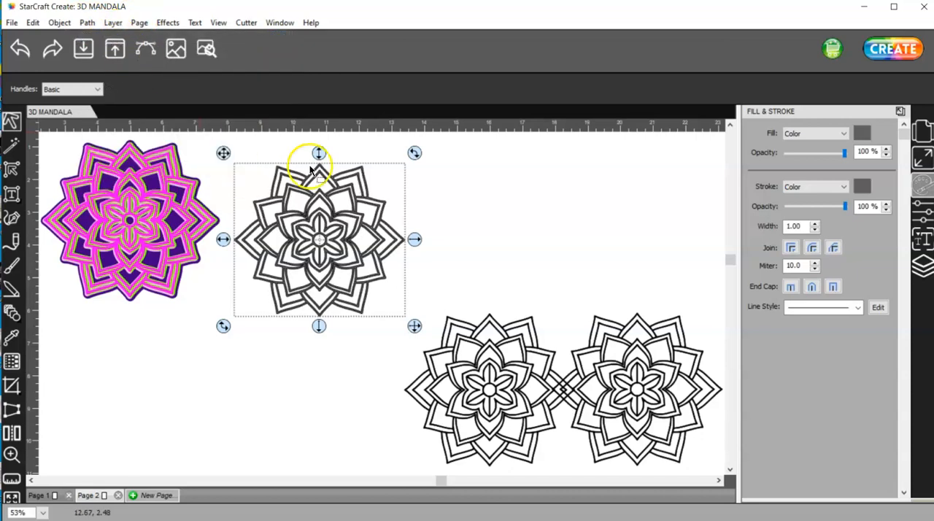
{"action": "left_click", "coordinate": [794, 187]}
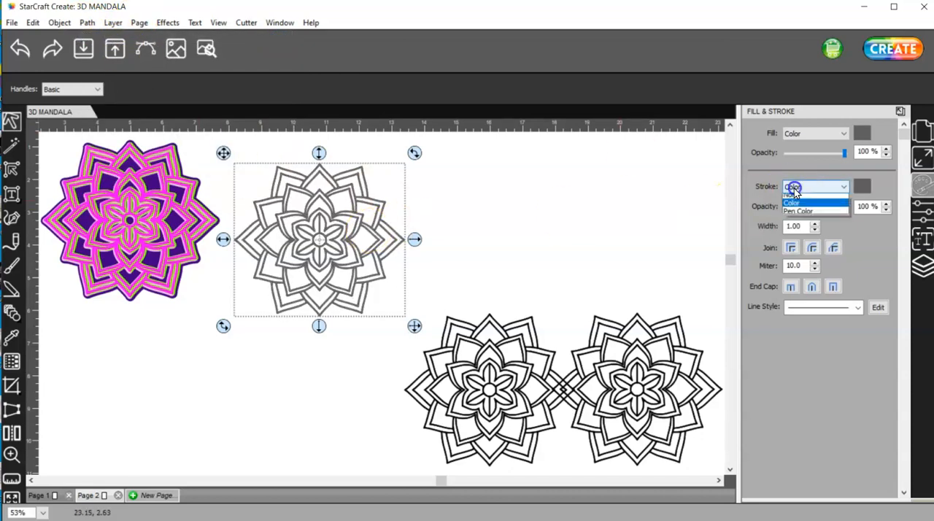
{"action": "left_click", "coordinate": [792, 198]}
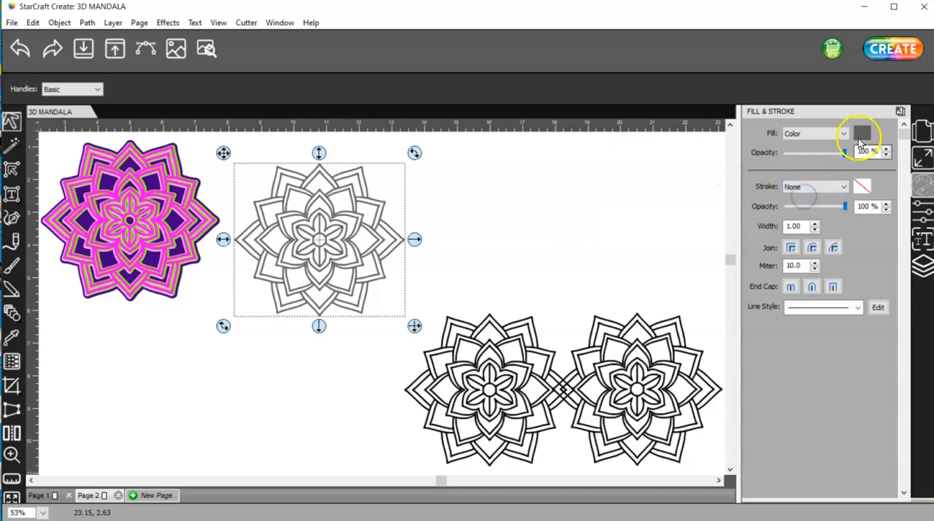
Fill the merged fifth mandala with black and center it horizontally and vertically with the colored stack
{"action": "left_click", "coordinate": [861, 134]}
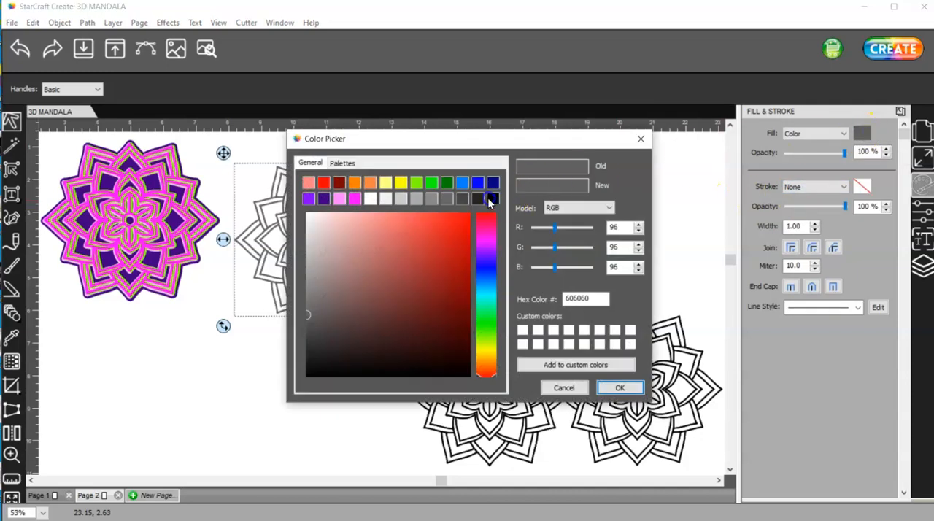
{"action": "left_click", "coordinate": [490, 199]}
{"action": "left_click", "coordinate": [620, 387]}
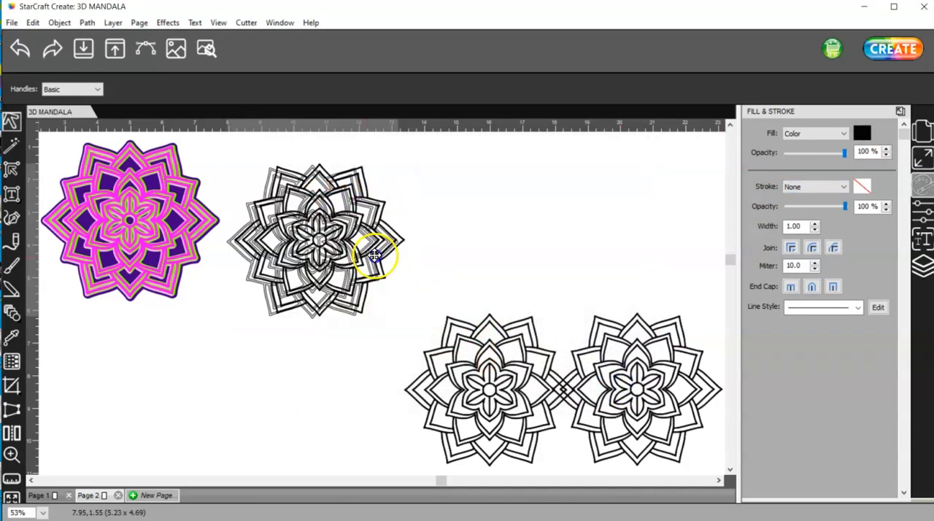
{"action": "left_click_drag", "start_coordinate": [375, 255], "coordinate": [236, 256]}
{"action": "left_click_drag", "start_coordinate": [336, 362], "coordinate": [18, 124]}
{"action": "left_click", "coordinate": [923, 157]}
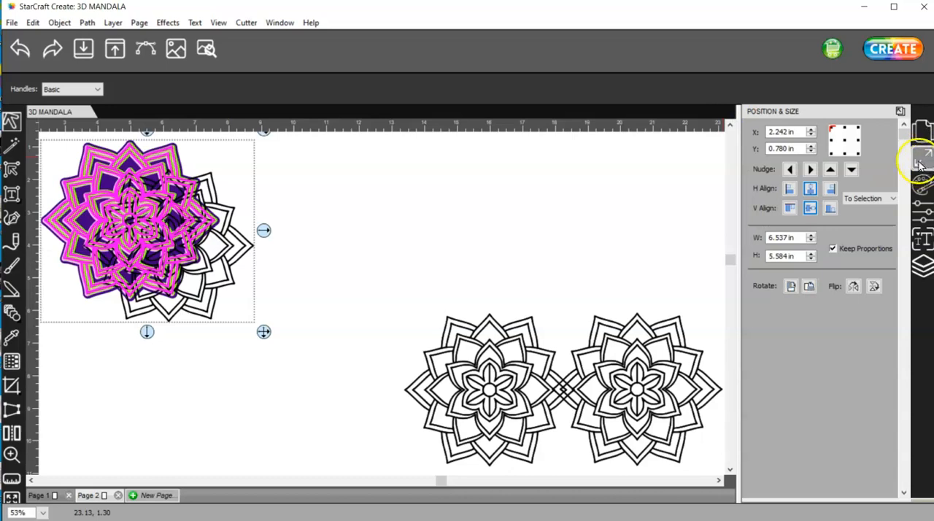
{"action": "left_click", "coordinate": [810, 191]}
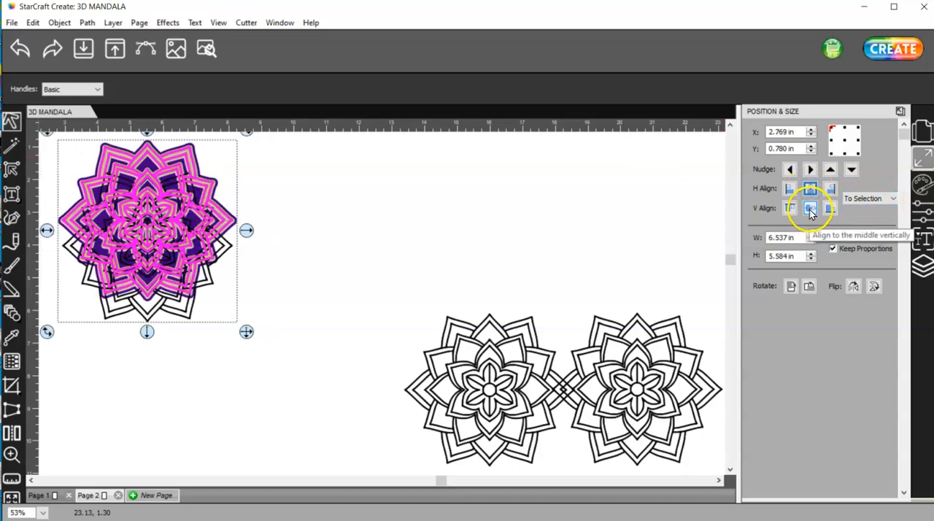
{"action": "left_click", "coordinate": [809, 209]}
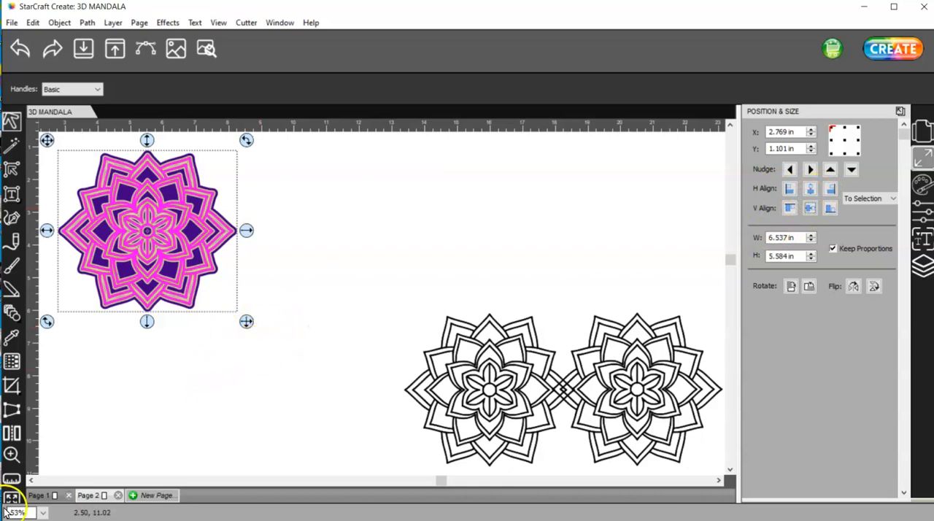
Examine the layer edges and stacking order up close at the lower petals of the stack
{"action": "left_click", "coordinate": [11, 454]}
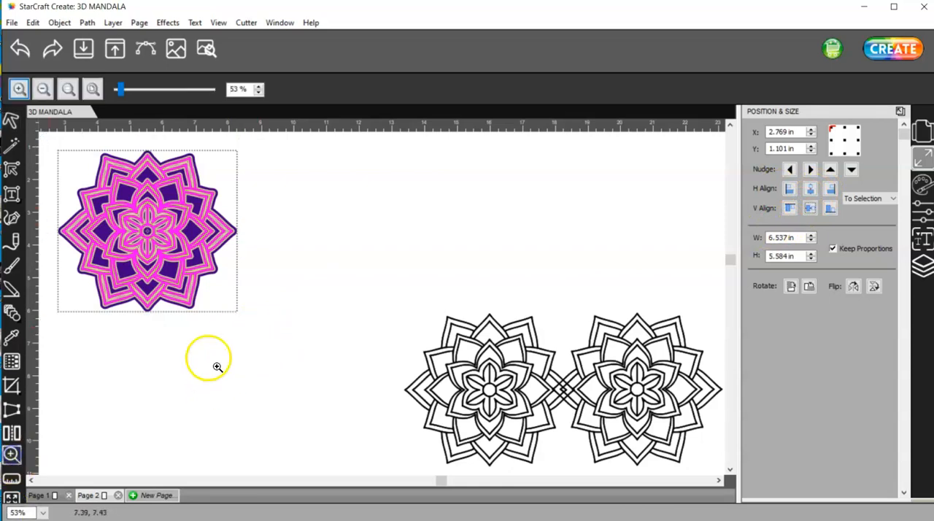
{"action": "left_click", "coordinate": [193, 291]}
{"action": "left_click_drag", "start_coordinate": [412, 370], "coordinate": [329, 257]}
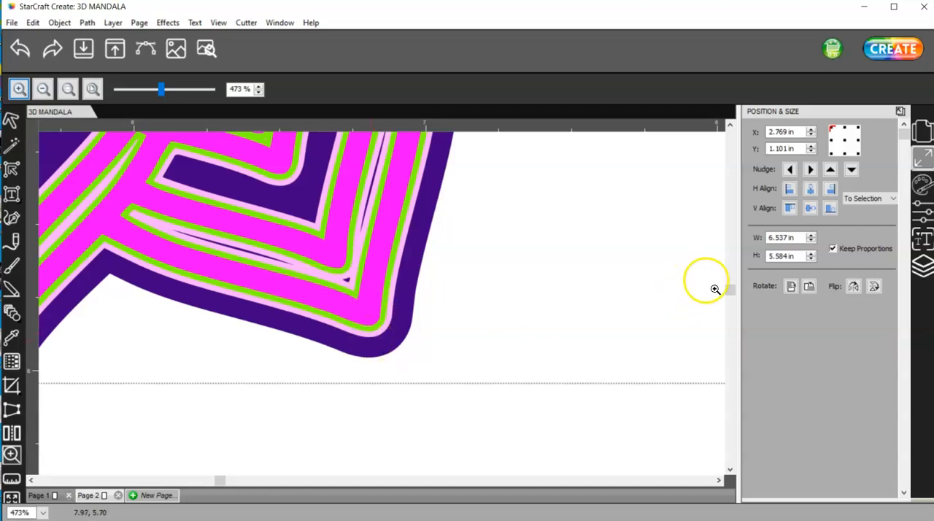
{"action": "scroll", "coordinate": [264, 275], "scroll_direction": "down", "scroll_amount": 2, "text": "alt"}
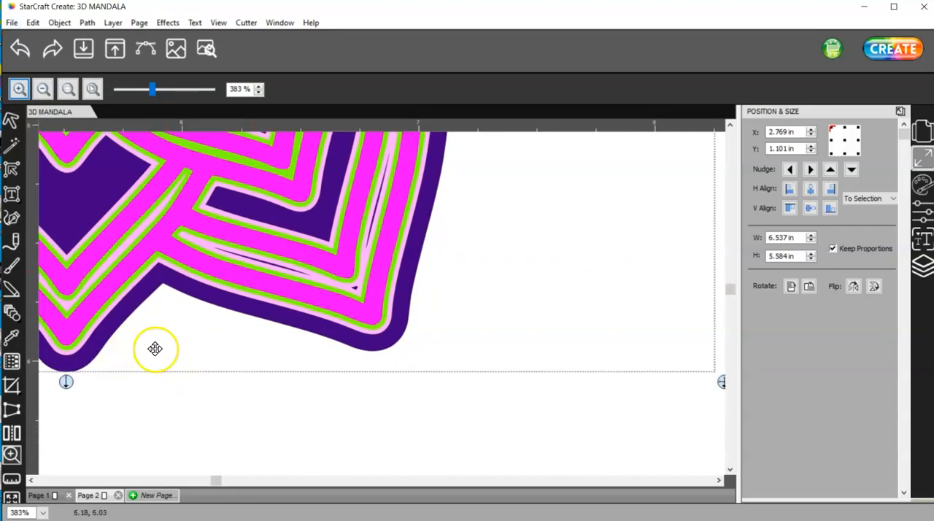
{"action": "scroll", "coordinate": [321, 387], "scroll_direction": "up", "scroll_amount": 2, "text": "alt"}
{"action": "key", "text": "ctrl+0"}
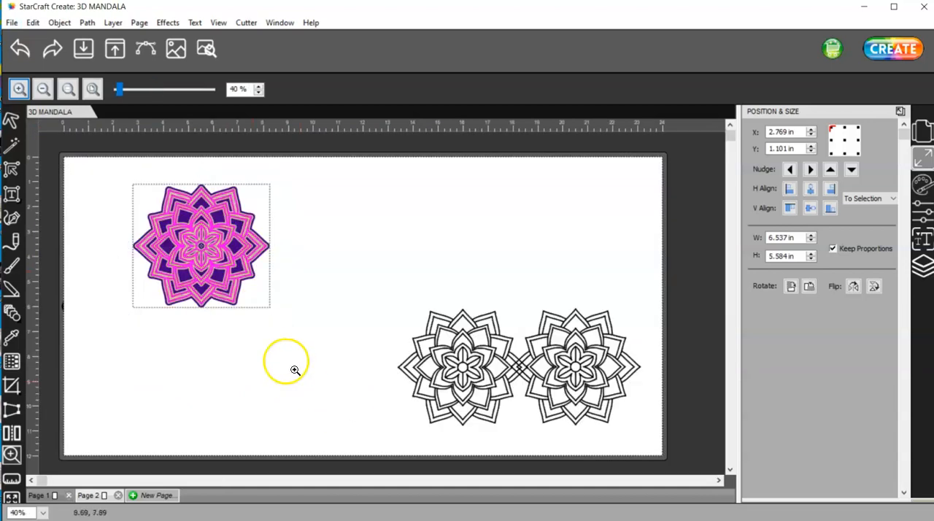
Pull the stack apart so the magenta, green, light pink, purple and black mandalas can be handled separately
{"action": "left_click", "coordinate": [11, 120]}
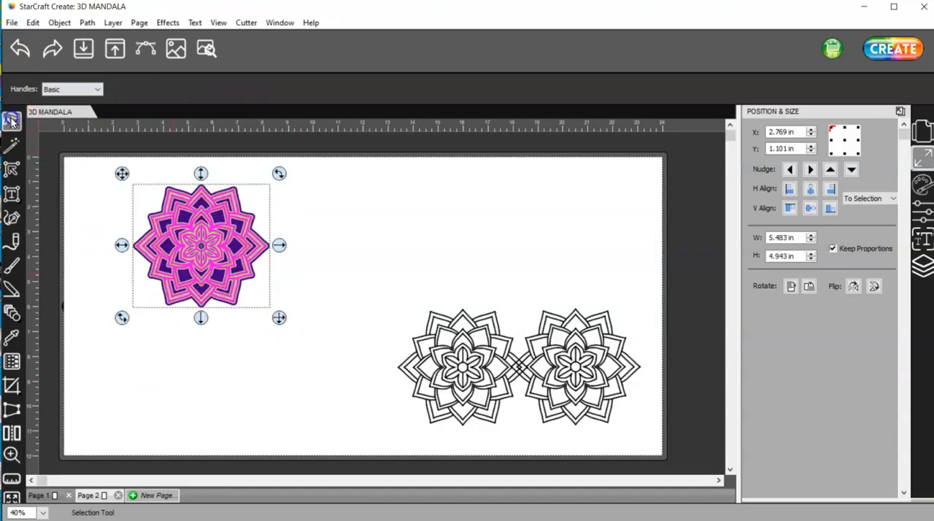
{"action": "mouse_move", "coordinate": [195, 243]}
{"action": "left_mouse_down"}
{"action": "mouse_move", "coordinate": [197, 336]}
{"action": "mouse_move", "coordinate": [198, 246]}
{"action": "left_mouse_up"}
{"action": "left_click", "coordinate": [179, 183]}
{"action": "left_click_drag", "start_coordinate": [215, 339], "coordinate": [124, 415]}
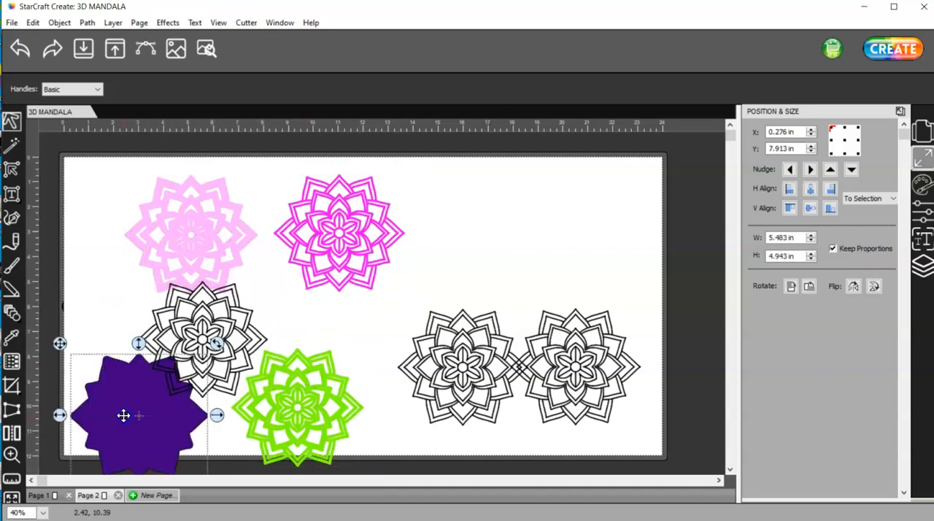
{"action": "left_click_drag", "start_coordinate": [217, 340], "coordinate": [265, 321]}
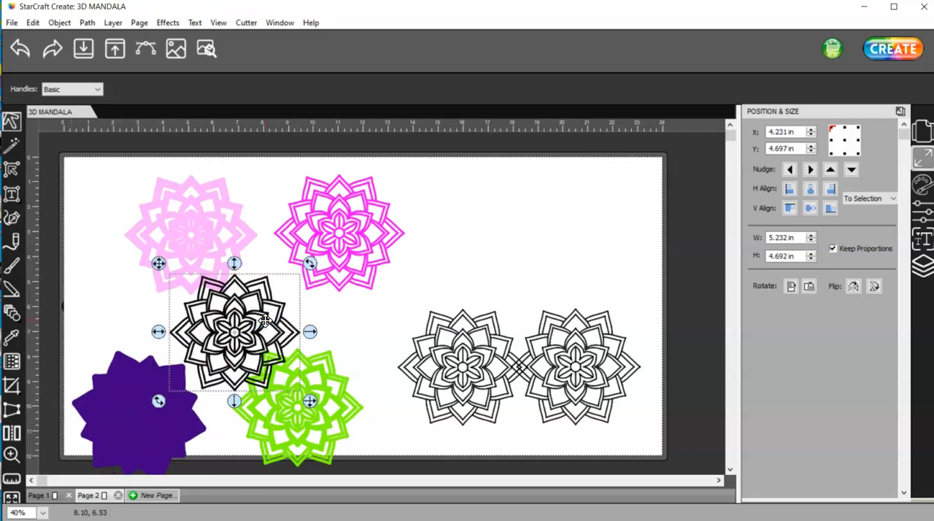
Restack the light pink, green and magenta mandalas in that order on the purple base layer
{"action": "left_click", "coordinate": [163, 392]}
{"action": "mouse_move", "coordinate": [131, 385]}
{"action": "left_mouse_down"}
{"action": "mouse_move", "coordinate": [134, 344]}
{"action": "mouse_move", "coordinate": [140, 387]}
{"action": "left_mouse_up"}
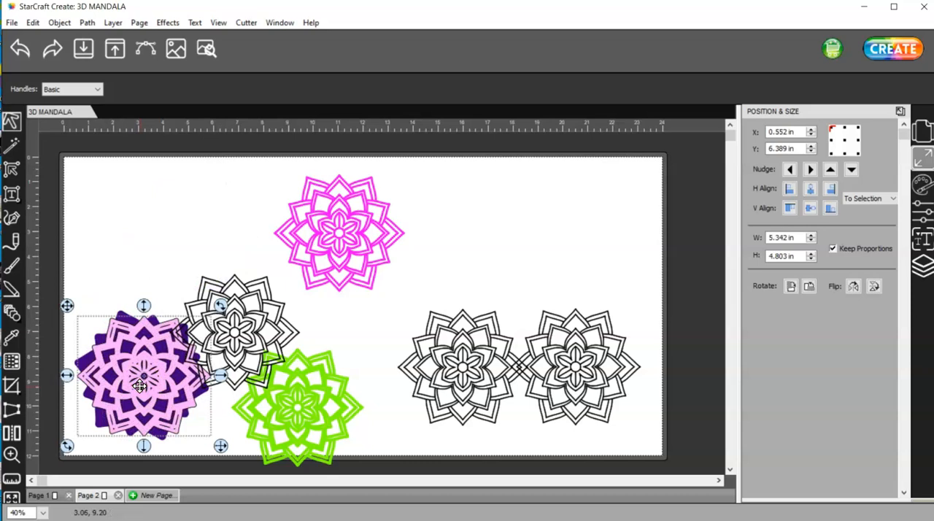
{"action": "left_click", "coordinate": [292, 411]}
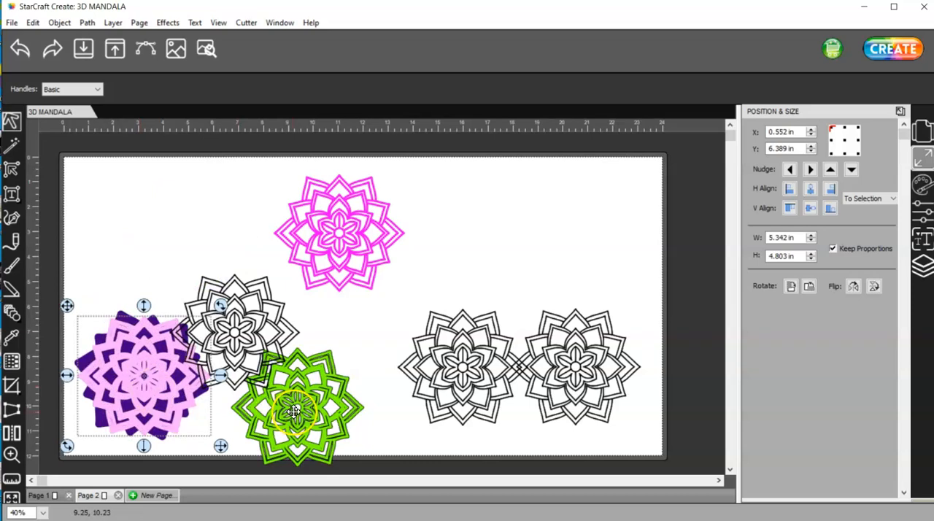
{"action": "left_click_drag", "start_coordinate": [292, 411], "coordinate": [134, 382]}
{"action": "left_click_drag", "start_coordinate": [344, 237], "coordinate": [114, 401]}
{"action": "left_click", "coordinate": [350, 242]}
{"action": "left_click_drag", "start_coordinate": [351, 242], "coordinate": [156, 386]}
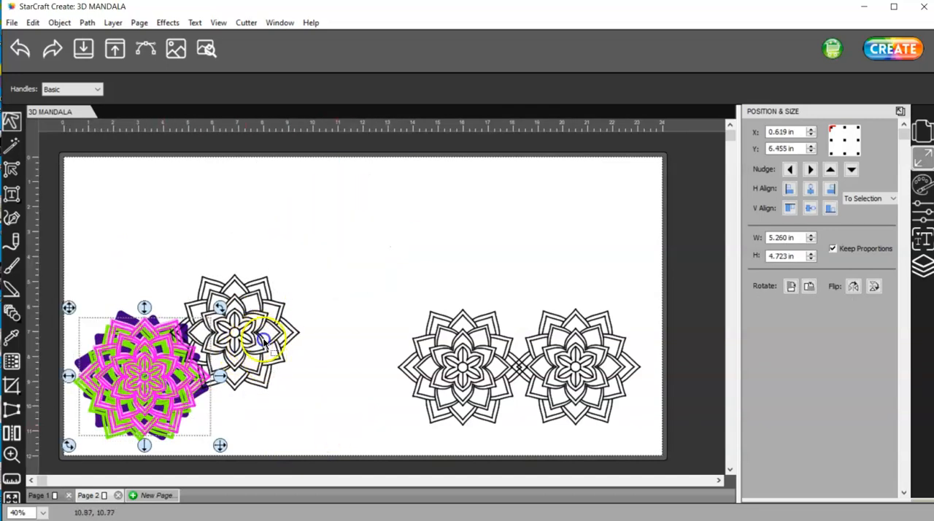
Bring the black mandala to the front, center all five layers on each other, and move the stack to the mat's upper left area
{"action": "left_click", "coordinate": [264, 341]}
{"action": "left_click", "coordinate": [60, 22]}
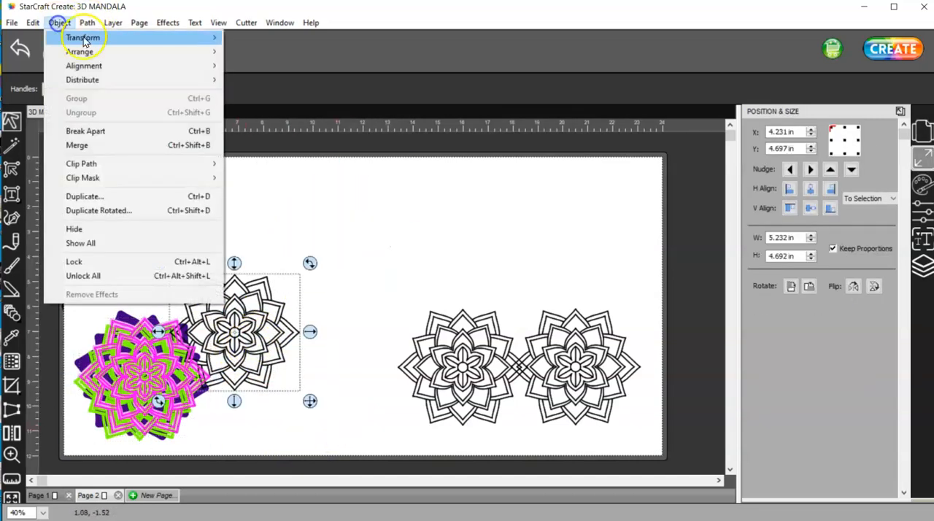
{"action": "mouse_move", "coordinate": [91, 52]}
{"action": "left_click", "coordinate": [265, 52]}
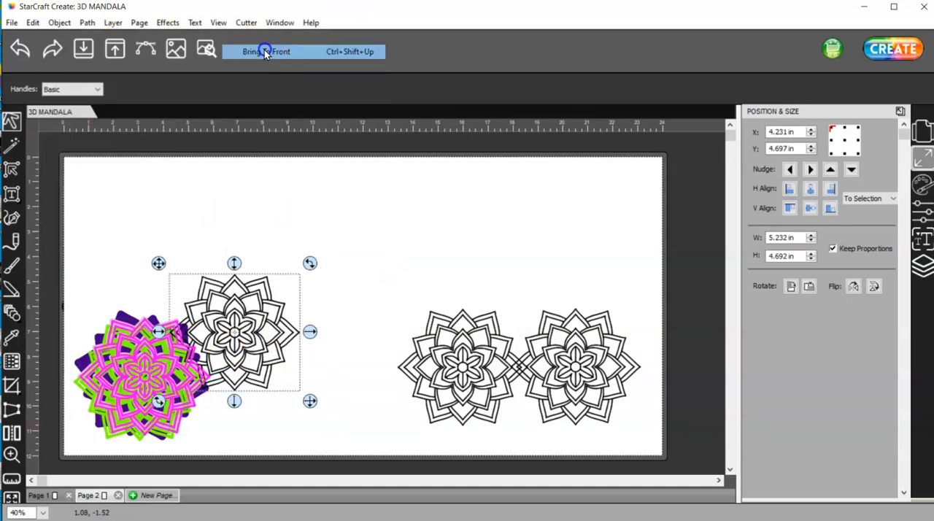
{"action": "left_click_drag", "start_coordinate": [340, 447], "coordinate": [52, 246]}
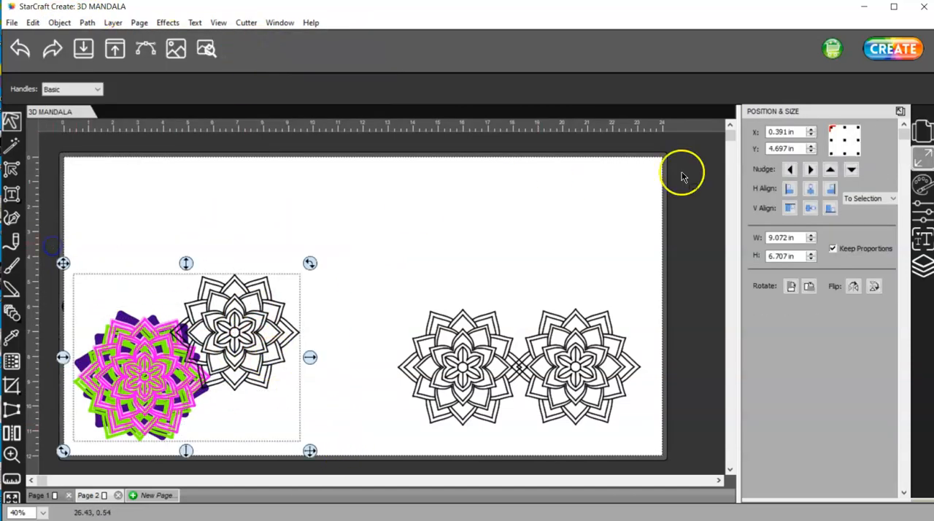
{"action": "left_click", "coordinate": [810, 188]}
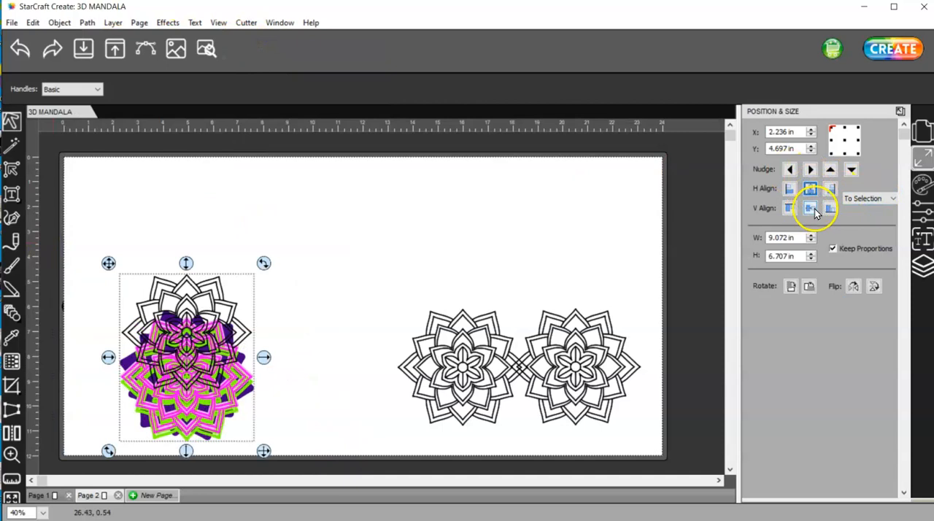
{"action": "left_click", "coordinate": [814, 208]}
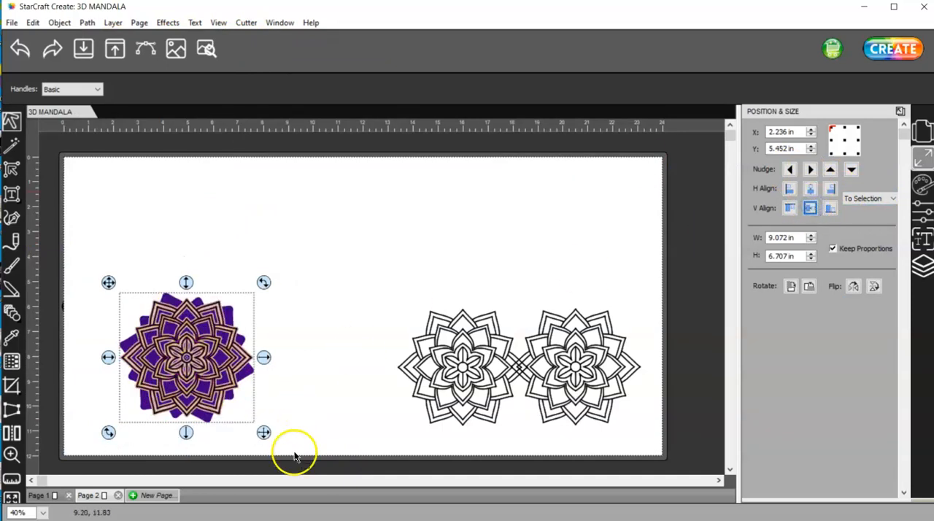
{"action": "left_click_drag", "start_coordinate": [236, 396], "coordinate": [222, 284]}
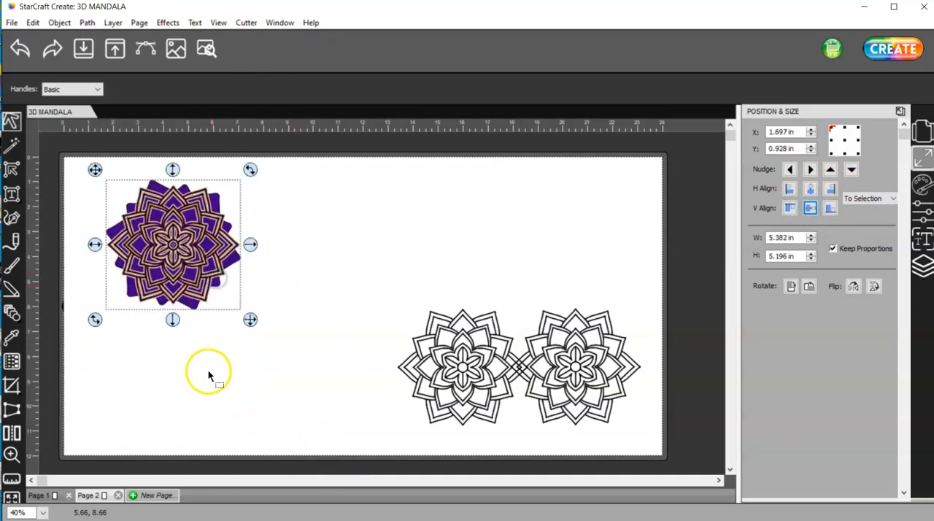
Examine the lower petals of the restacked mandala up close to check the layer order and the purple base's alignment
{"action": "left_click", "coordinate": [11, 454]}
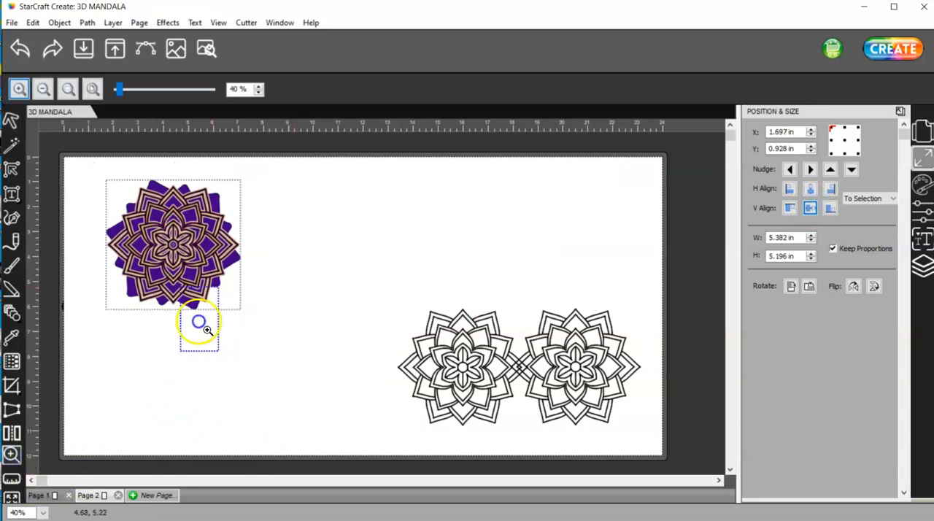
{"action": "left_click_drag", "start_coordinate": [199, 321], "coordinate": [172, 255]}
{"action": "left_click_drag", "start_coordinate": [383, 357], "coordinate": [311, 248]}
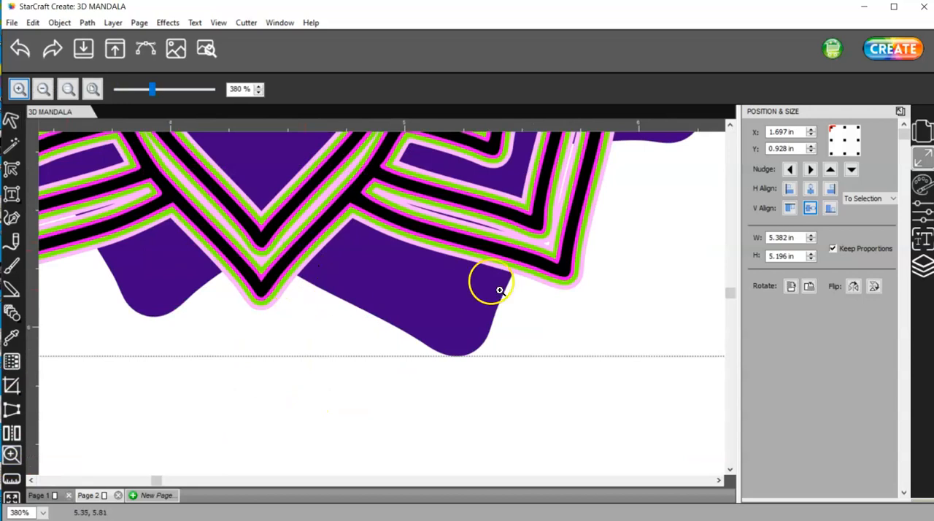
{"action": "left_click", "coordinate": [11, 120]}
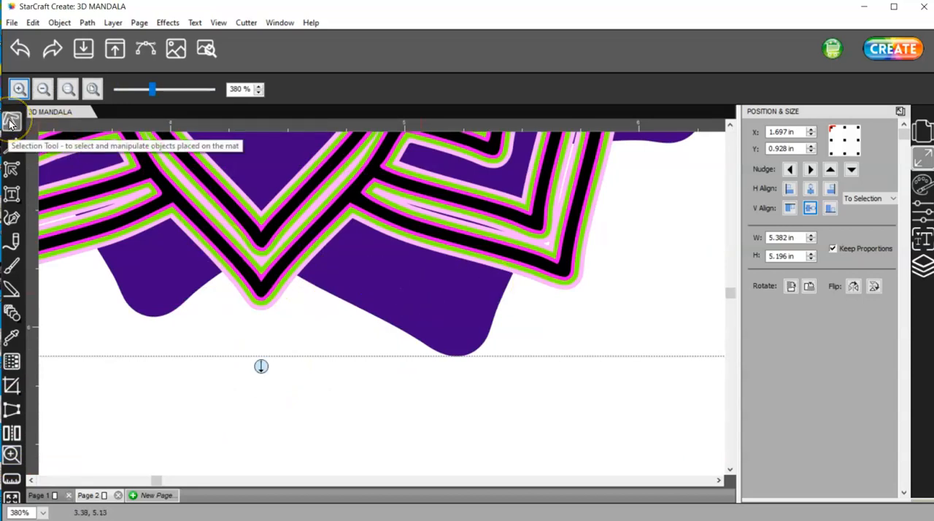
{"action": "key", "text": "ctrl+0"}
{"action": "left_click", "coordinate": [194, 346]}
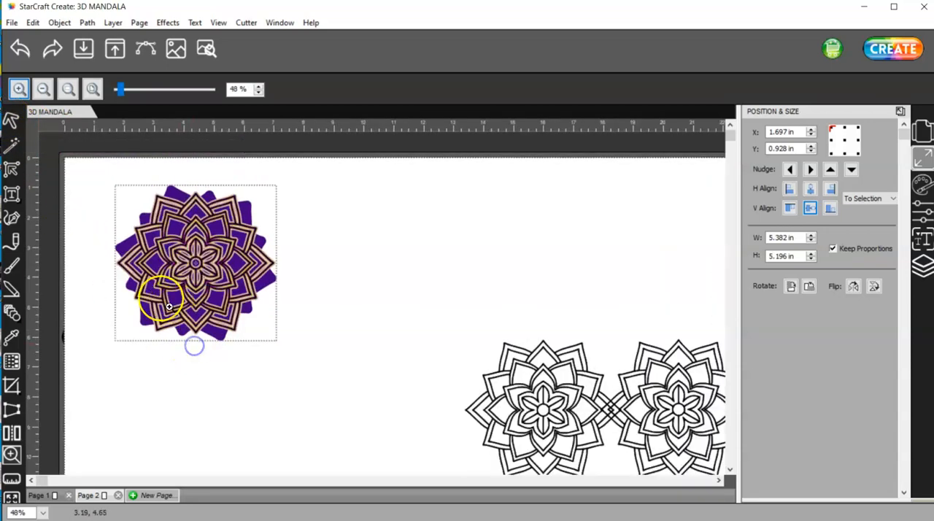
Rotate only the purple base layer clockwise by about 15 degrees beneath the other layers
{"action": "left_click", "coordinate": [14, 122]}
{"action": "left_click", "coordinate": [231, 371]}
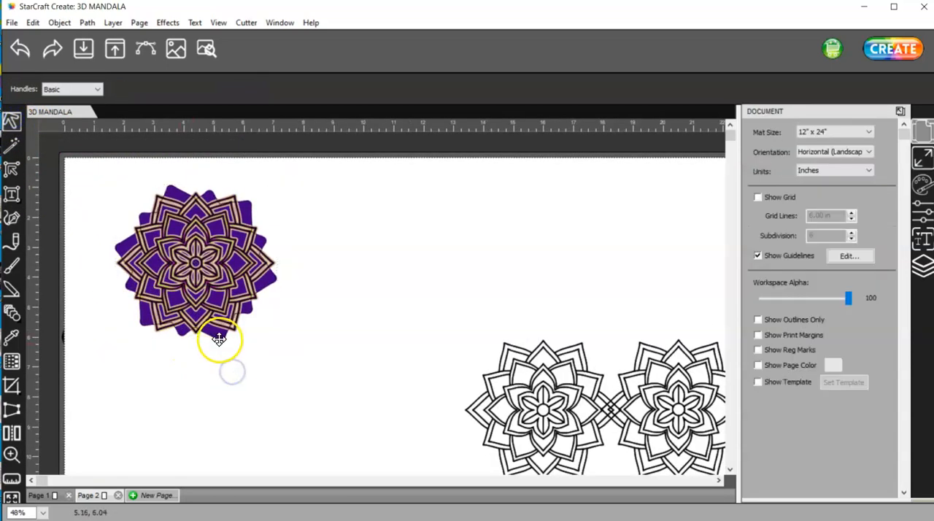
{"action": "left_click", "coordinate": [220, 337]}
{"action": "mouse_move", "coordinate": [218, 337]}
{"action": "left_mouse_down"}
{"action": "mouse_move", "coordinate": [233, 379]}
{"action": "mouse_move", "coordinate": [226, 338]}
{"action": "left_mouse_up"}
{"action": "left_click_drag", "start_coordinate": [292, 185], "coordinate": [303, 218]}
{"action": "left_click_drag", "start_coordinate": [304, 217], "coordinate": [304, 218]}
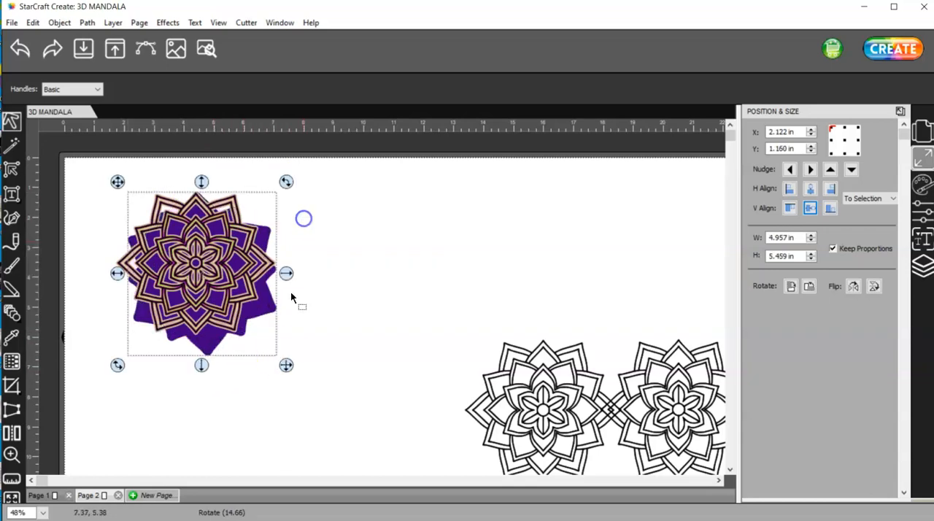
Center all five mandala layers on each other horizontally and vertically
{"action": "left_click_drag", "start_coordinate": [342, 398], "coordinate": [98, 167]}
{"action": "left_click", "coordinate": [812, 189]}
{"action": "left_click", "coordinate": [809, 208]}
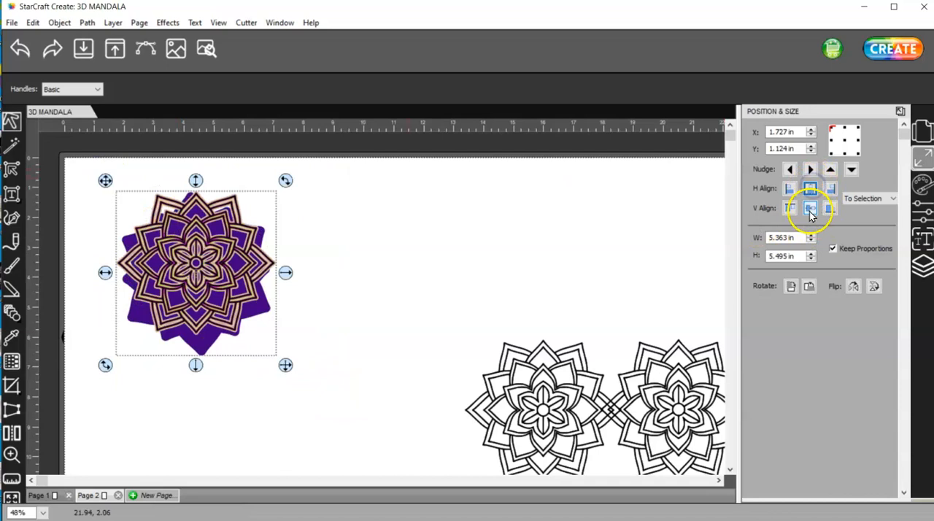
Rotate the purple base layer clockwise by a further 30 degrees to bring its petals closer to the upper layers
{"action": "left_click", "coordinate": [309, 257]}
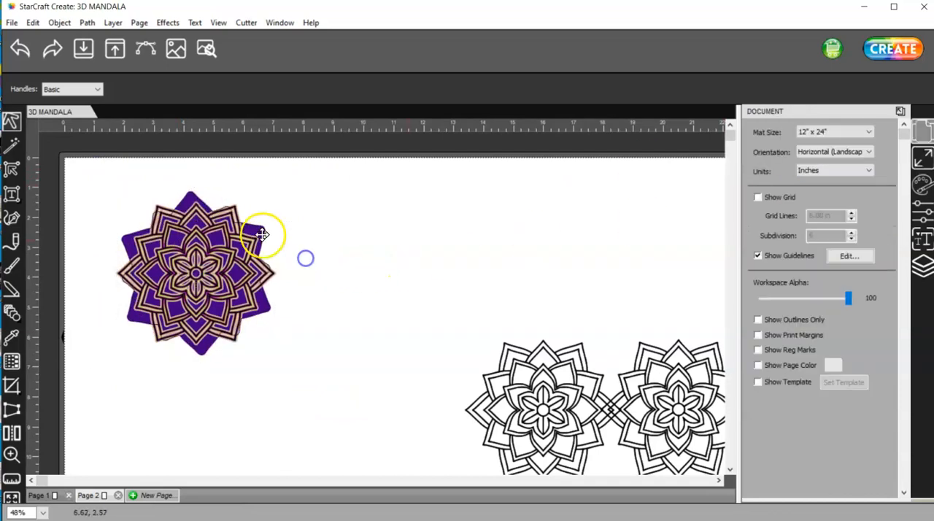
{"action": "left_click", "coordinate": [257, 227]}
{"action": "left_click_drag", "start_coordinate": [280, 181], "coordinate": [314, 244]}
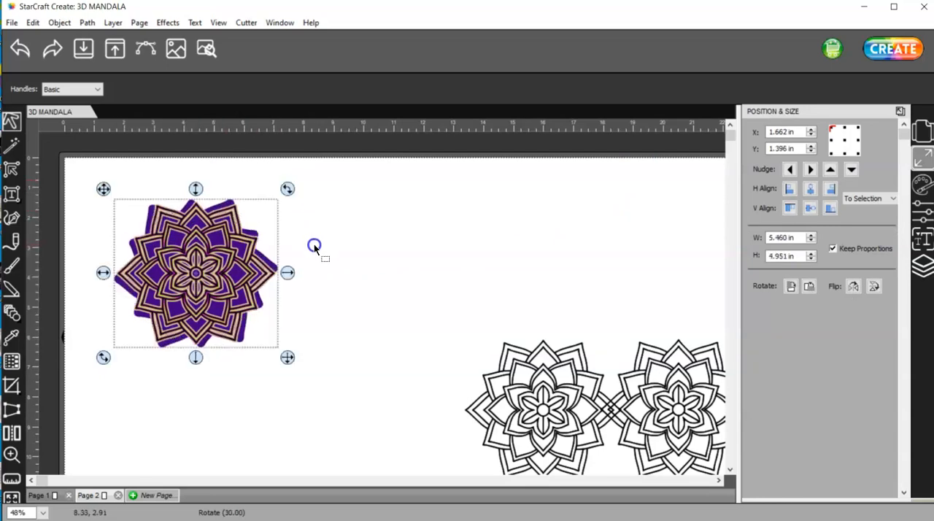
Rotate the purple base clockwise until its petals line up with the upper layers, and center the whole stack horizontally and vertically
{"action": "left_click_drag", "start_coordinate": [286, 188], "coordinate": [293, 197]}
{"action": "left_click_drag", "start_coordinate": [314, 389], "coordinate": [81, 169]}
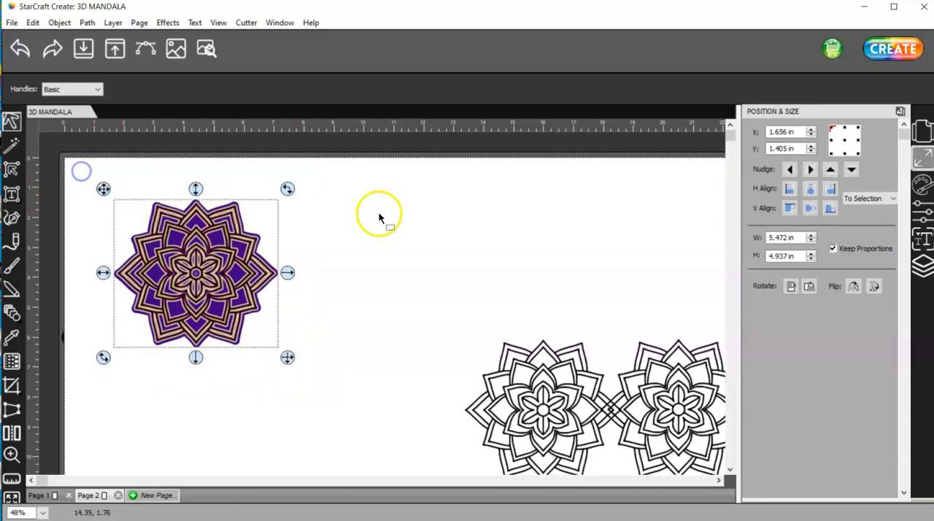
{"action": "left_click", "coordinate": [810, 190]}
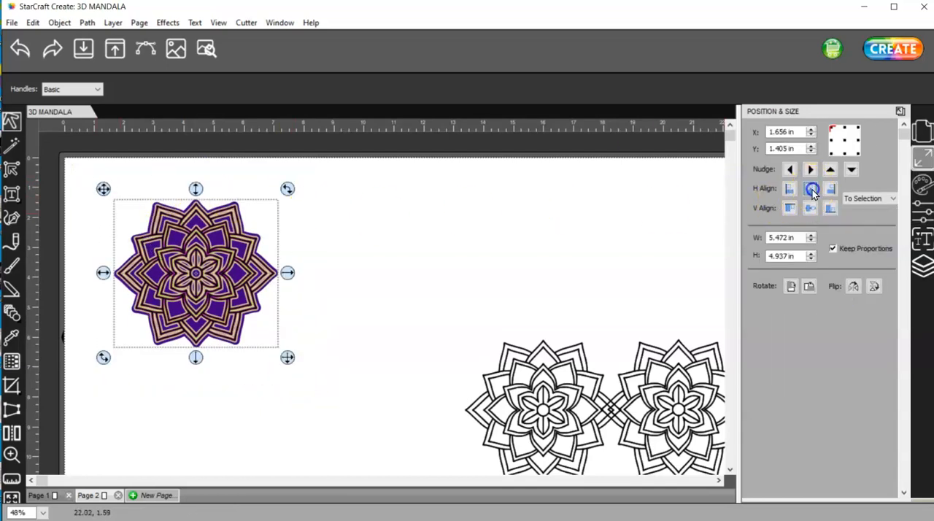
{"action": "left_click", "coordinate": [811, 209]}
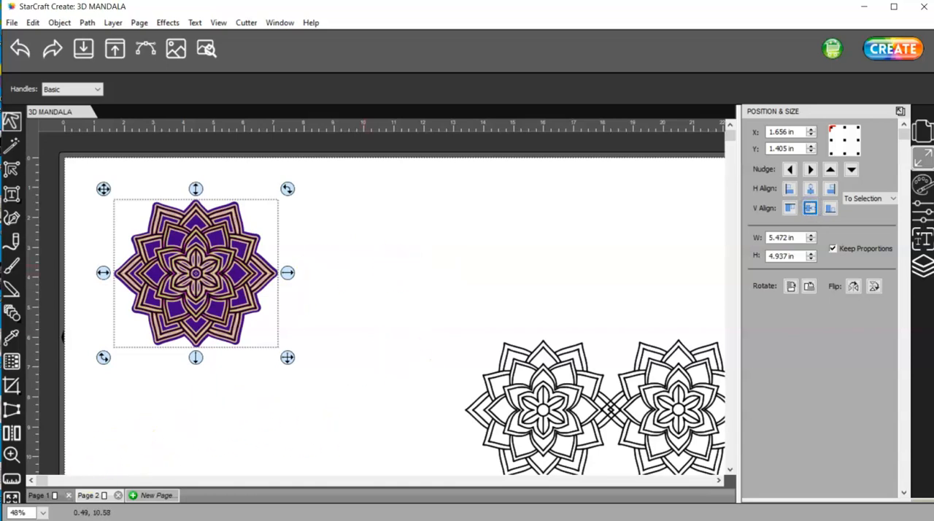
Inspect the lower petals of the centered stack at high magnification to check that the purple border follows the upper layers
{"action": "left_click", "coordinate": [12, 454]}
{"action": "left_click_drag", "start_coordinate": [278, 381], "coordinate": [188, 263]}
{"action": "left_click_drag", "start_coordinate": [395, 415], "coordinate": [319, 248]}
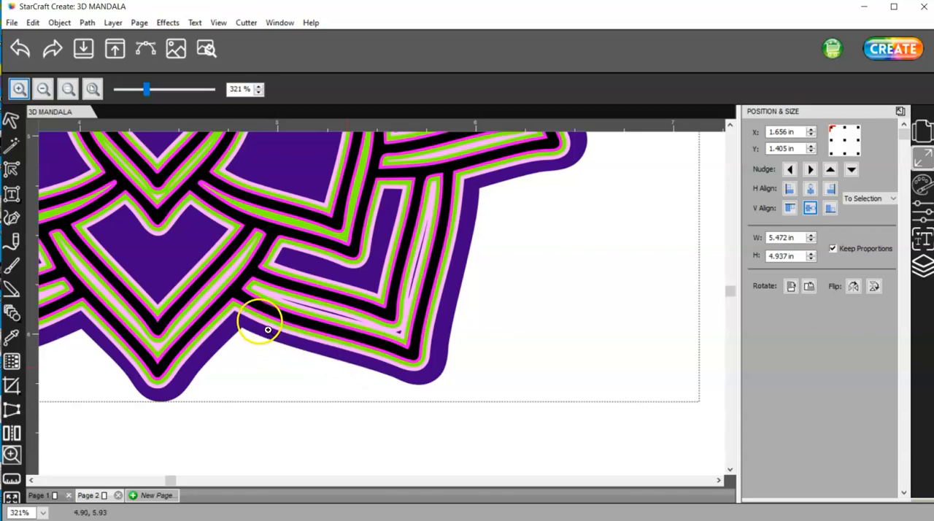
{"action": "left_click", "coordinate": [11, 119]}
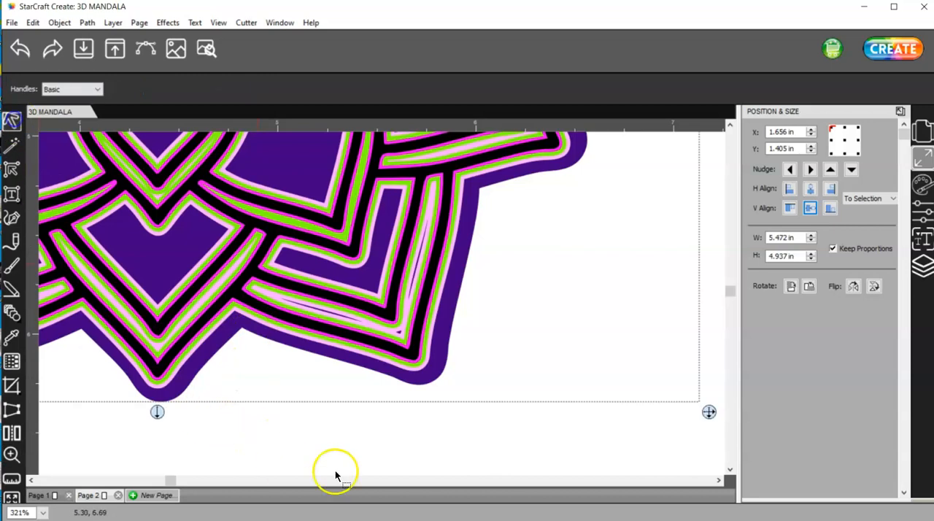
{"action": "left_click", "coordinate": [337, 451]}
Move the green layer off the stack to the upper middle of the page and delete the two spare black outline mandalas
{"action": "key", "text": "ctrl+0"}
{"action": "left_click_drag", "start_coordinate": [181, 252], "coordinate": [335, 234]}
{"action": "left_click_drag", "start_coordinate": [665, 456], "coordinate": [375, 283]}
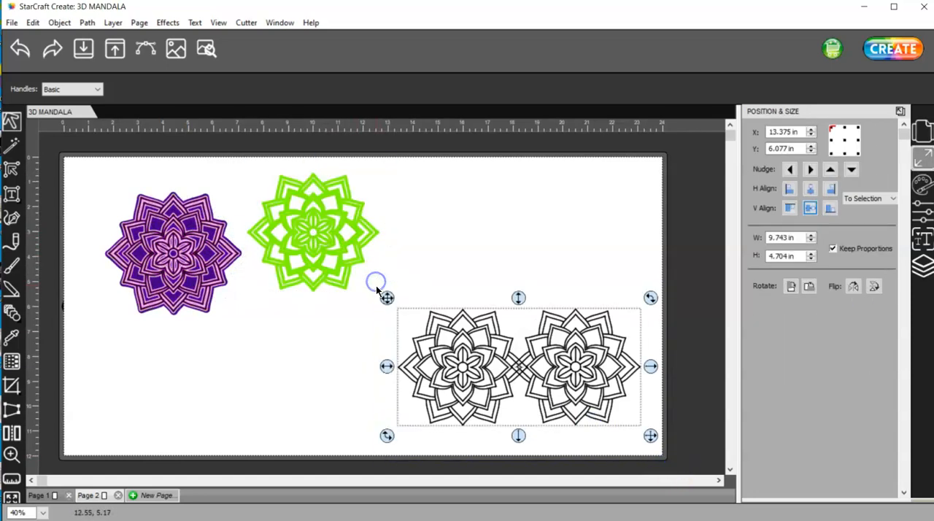
{"action": "key", "text": "Delete"}
Spread the magenta, light pink and purple layers across the page, with the purple base below the black mandala
{"action": "left_click_drag", "start_coordinate": [203, 246], "coordinate": [491, 373]}
{"action": "left_click_drag", "start_coordinate": [190, 270], "coordinate": [338, 389]}
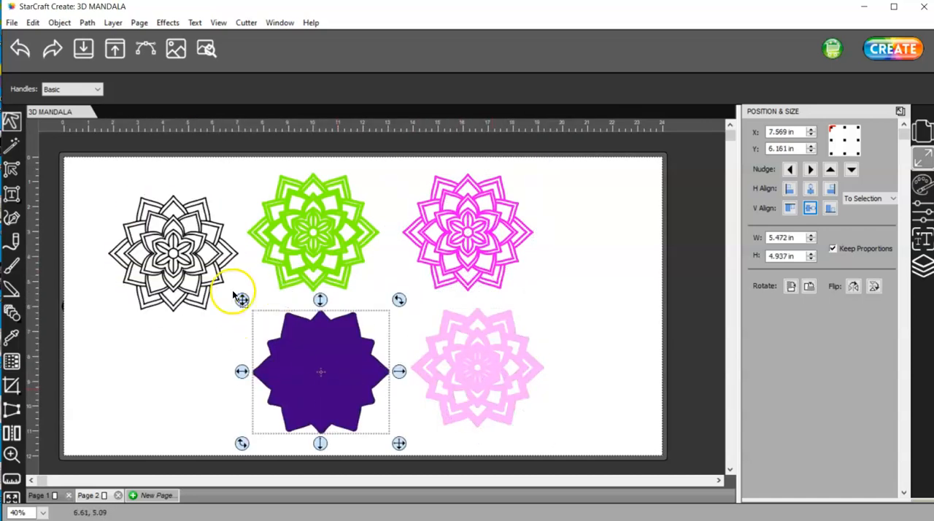
{"action": "left_click_drag", "start_coordinate": [350, 354], "coordinate": [191, 353]}
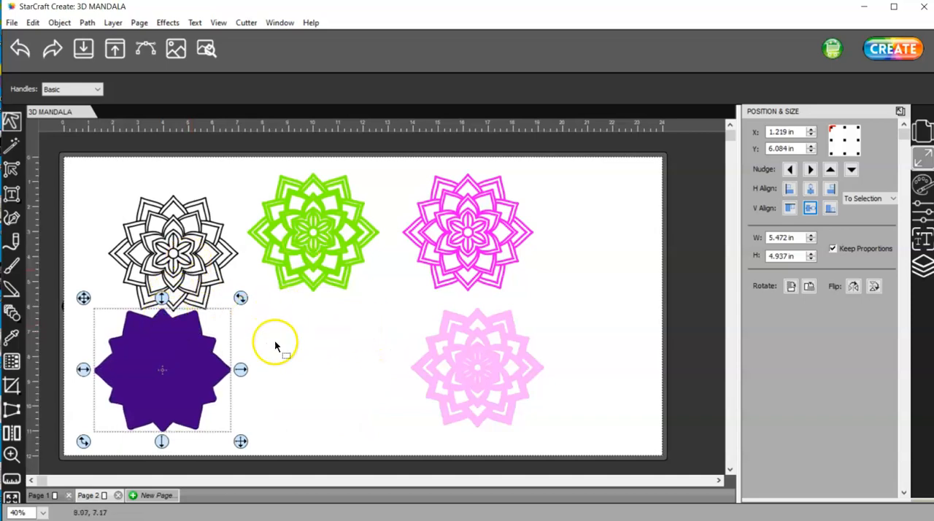
Display the edit nodes of the green mandala with the Shape tool
{"action": "left_click", "coordinate": [11, 454]}
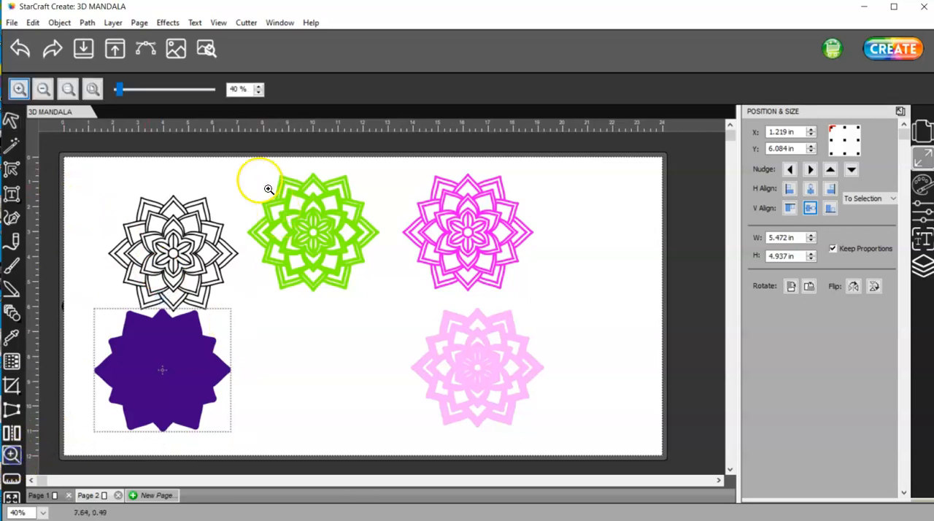
{"action": "left_click_drag", "start_coordinate": [229, 135], "coordinate": [409, 332]}
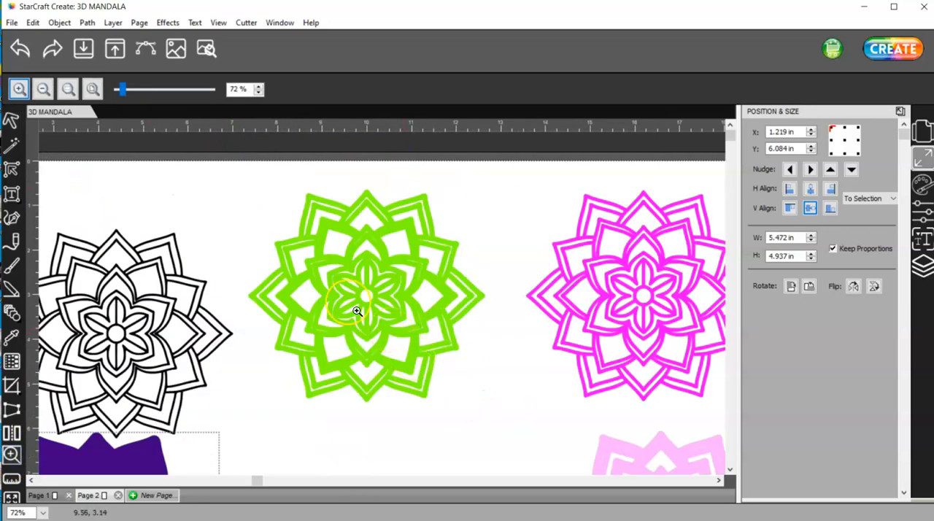
{"action": "left_click", "coordinate": [11, 119]}
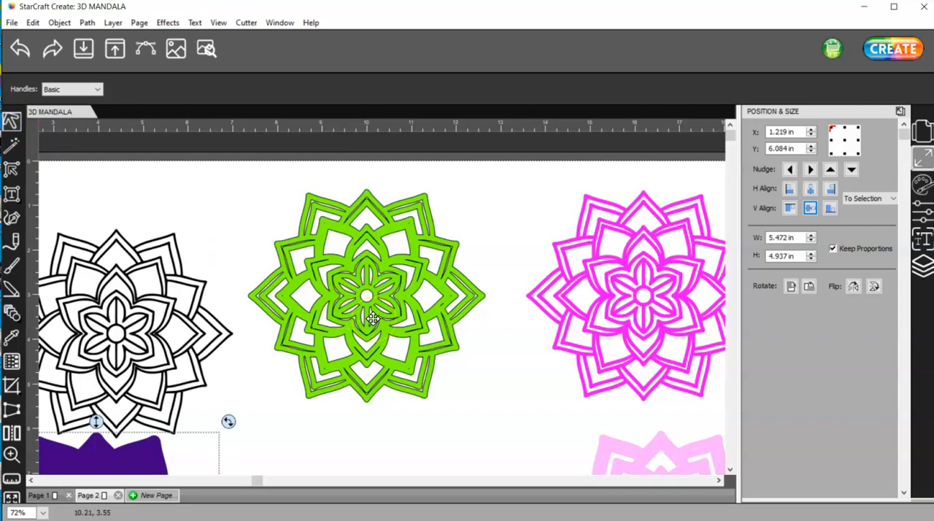
{"action": "left_click", "coordinate": [439, 315]}
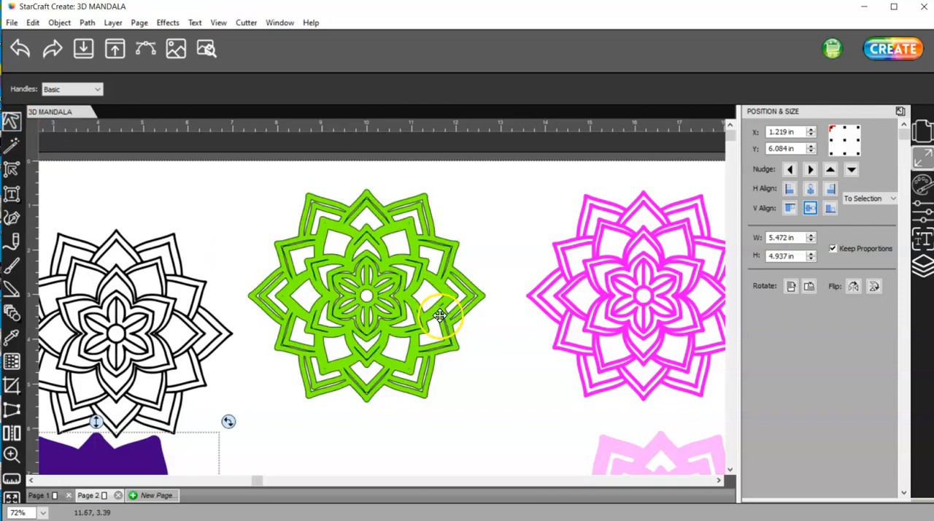
{"action": "left_click", "coordinate": [344, 307]}
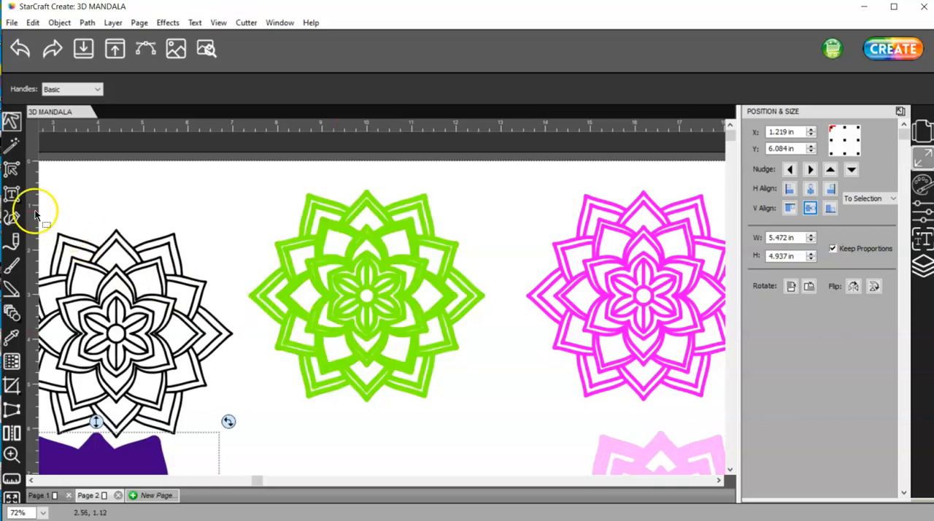
{"action": "left_click", "coordinate": [11, 170]}
{"action": "left_click", "coordinate": [356, 310]}
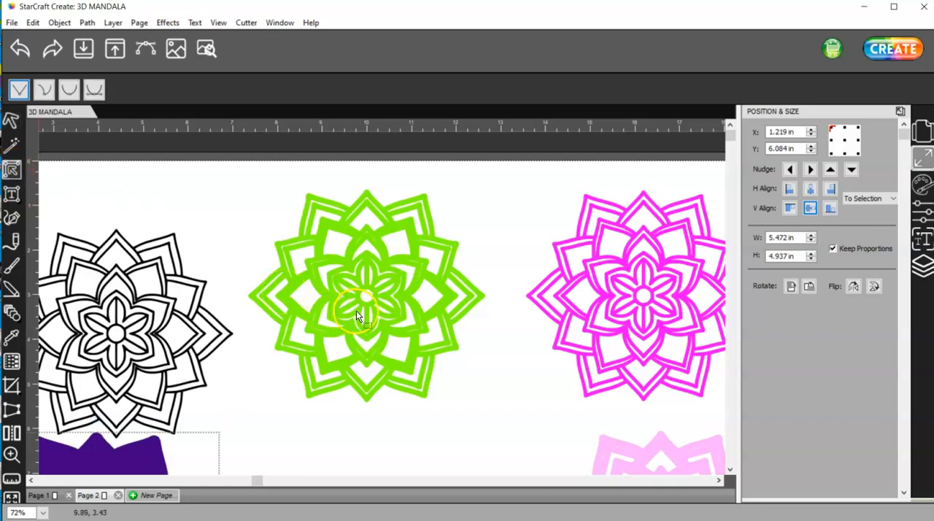
{"action": "left_click", "coordinate": [370, 328]}
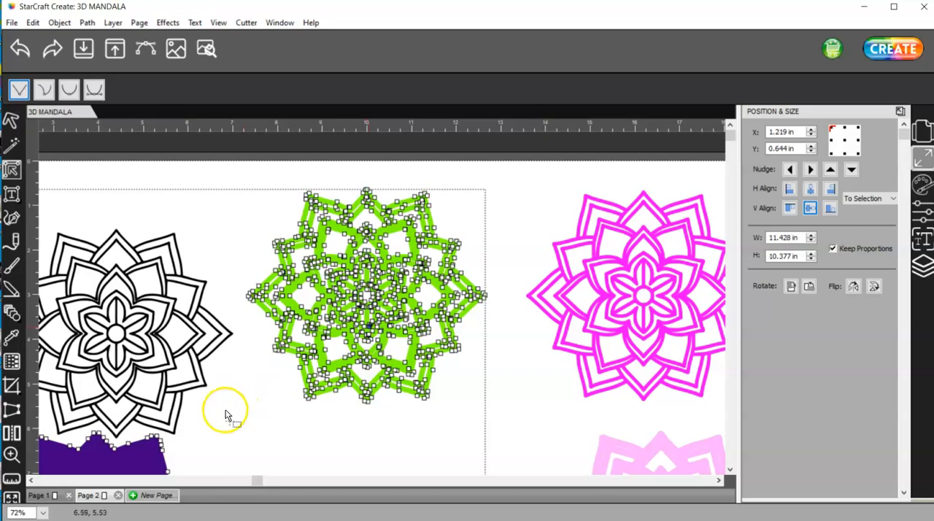
Examine the center of the green mandala up close for thin leftover slivers between the petal outlines
{"action": "left_click", "coordinate": [12, 455]}
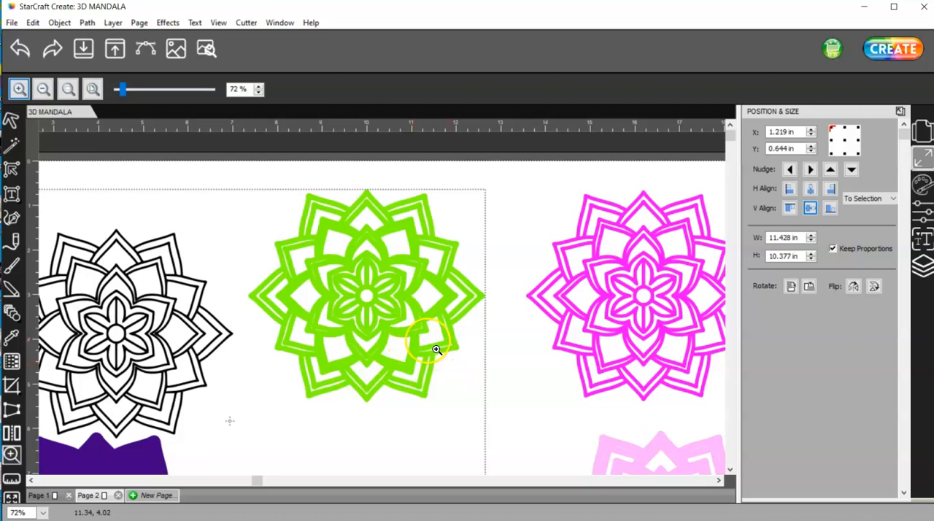
{"action": "left_click_drag", "start_coordinate": [413, 320], "coordinate": [305, 251]}
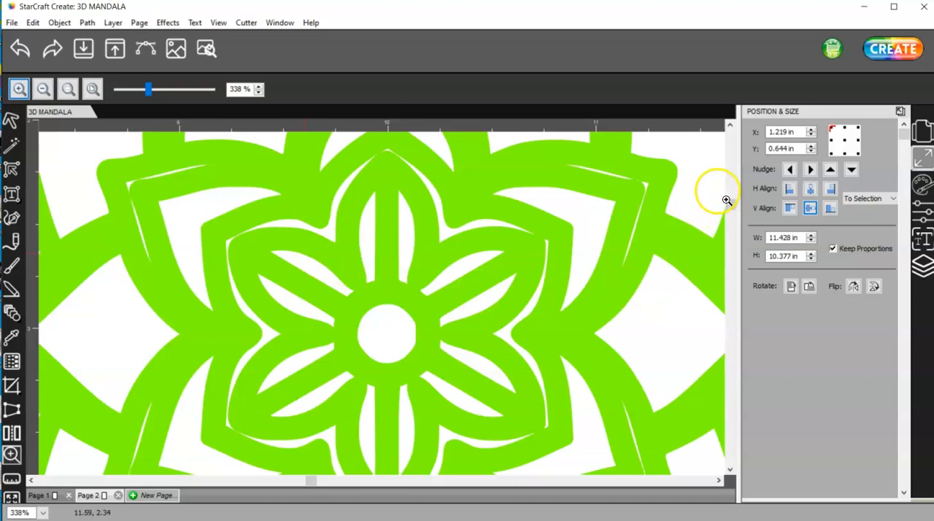
{"action": "left_click", "coordinate": [11, 119]}
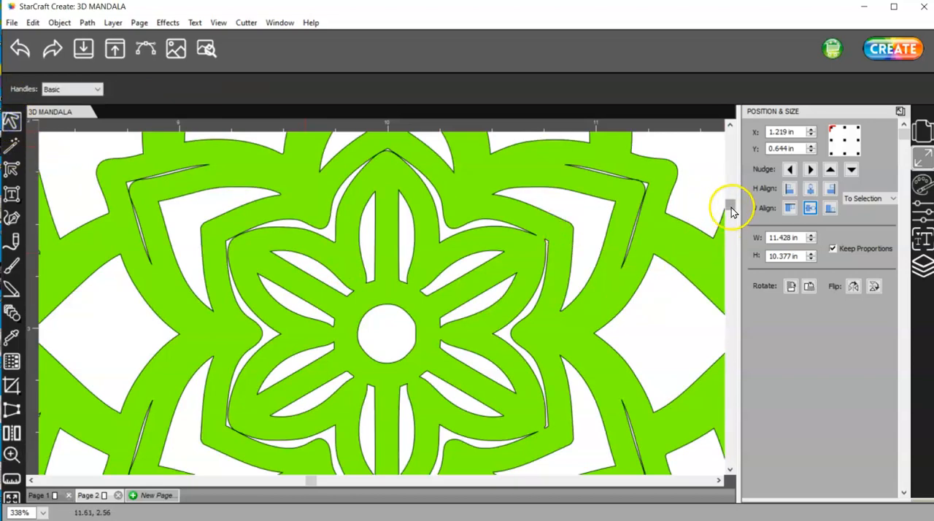
{"action": "left_click_drag", "start_coordinate": [730, 206], "coordinate": [731, 202]}
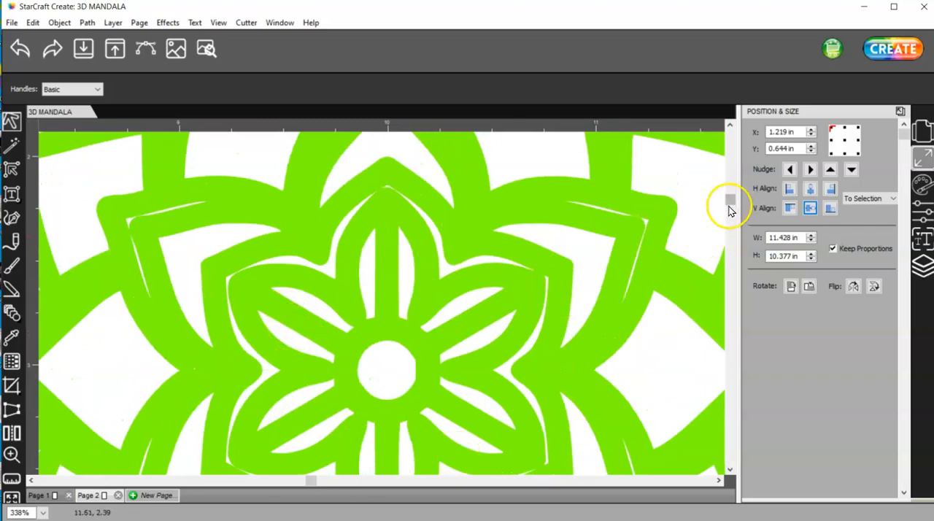
{"action": "left_click_drag", "start_coordinate": [730, 204], "coordinate": [730, 215]}
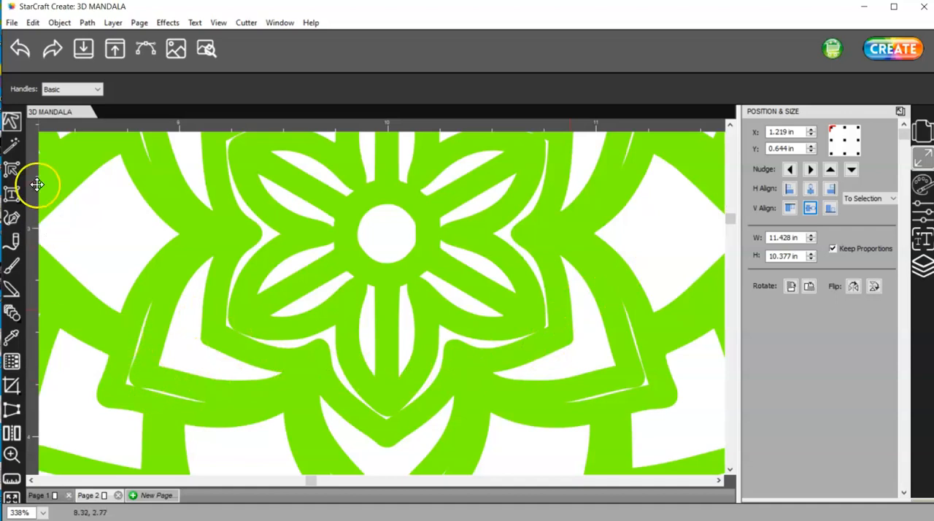
Select only the green mandala for node editing, leaving the purple base out of the selection
{"action": "left_click", "coordinate": [15, 147]}
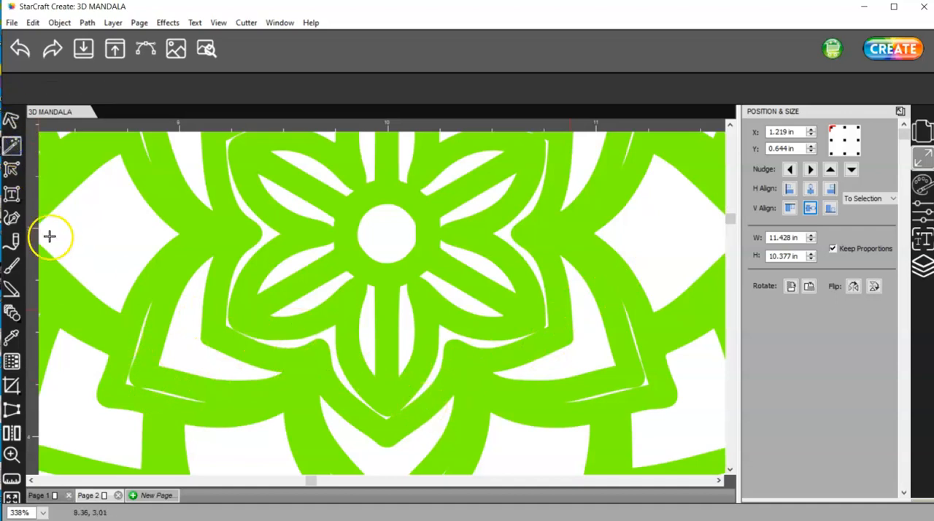
{"action": "left_click", "coordinate": [9, 170]}
{"action": "left_click", "coordinate": [104, 278]}
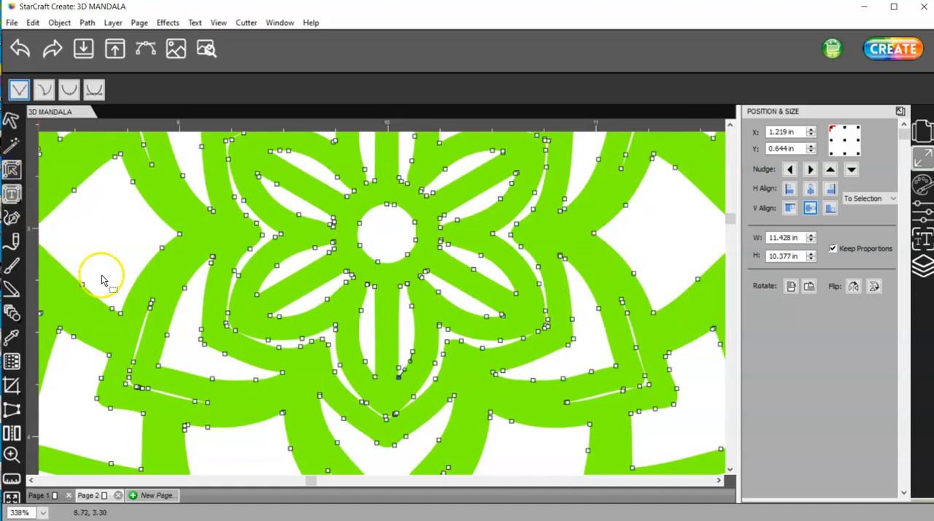
{"action": "left_click", "coordinate": [351, 422]}
{"action": "left_click", "coordinate": [380, 429]}
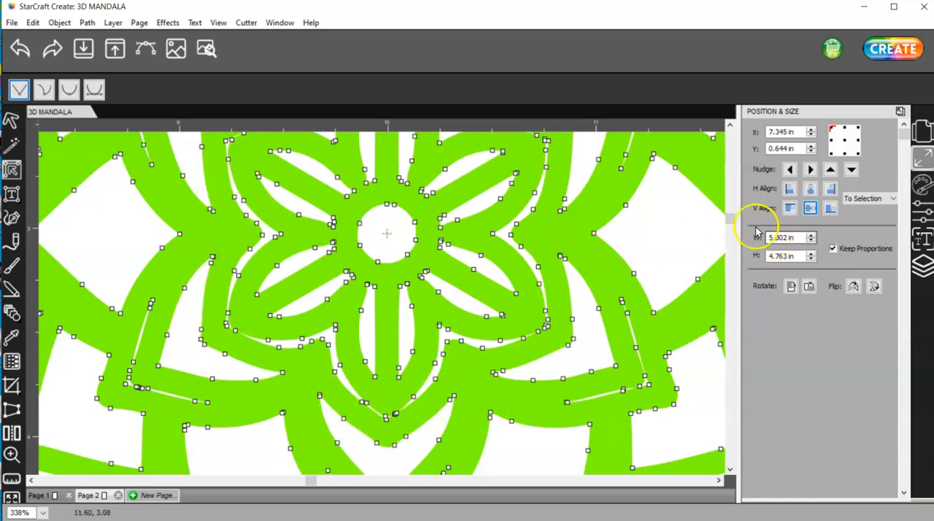
Delete all nodes of the thin V-shaped sliver in the petal tip directly above the green mandala's inner flower
{"action": "left_click_drag", "start_coordinate": [732, 220], "coordinate": [732, 183]}
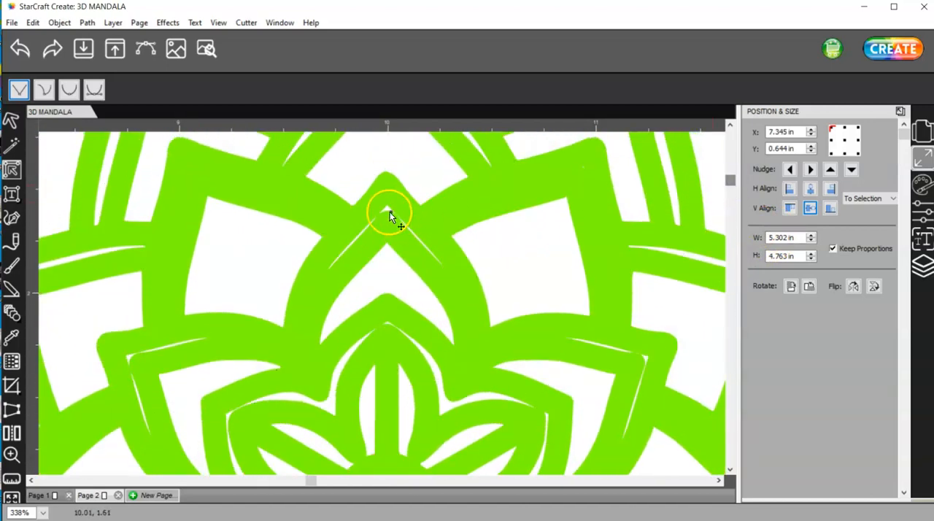
{"action": "left_click", "coordinate": [389, 212]}
{"action": "left_click_drag", "start_coordinate": [451, 276], "coordinate": [411, 253]}
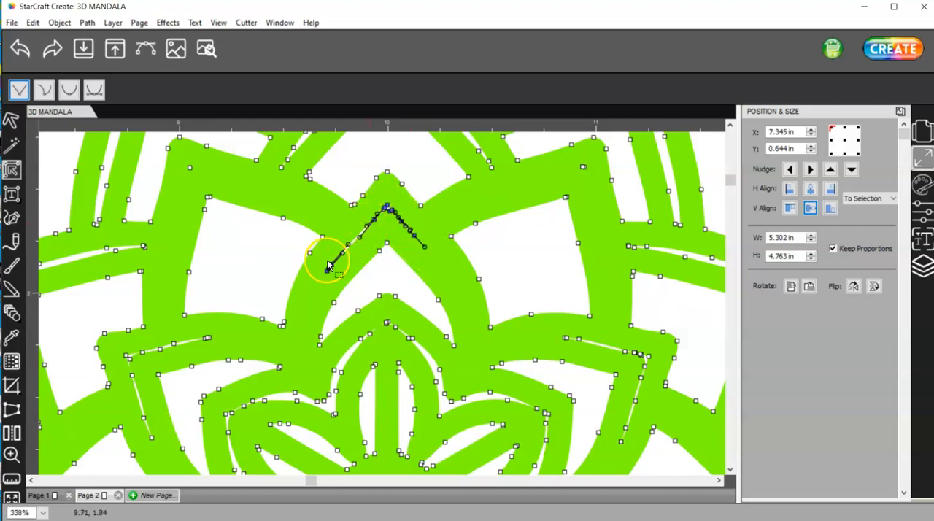
{"action": "key", "text": "Delete"}
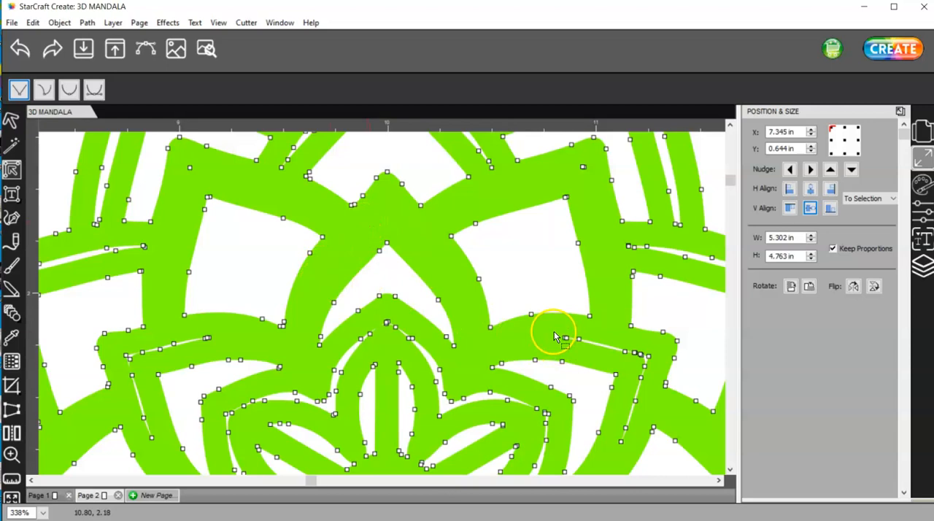
Delete the nodes of the thin corner slivers in the petals to the upper right and upper left of the inner flower
{"action": "left_click_drag", "start_coordinate": [554, 332], "coordinate": [617, 362]}
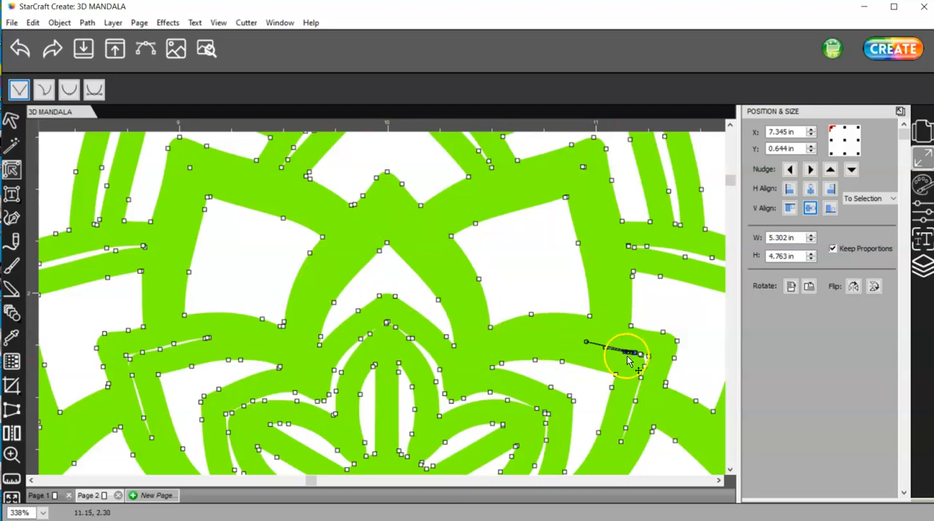
{"action": "left_click_drag", "start_coordinate": [629, 347], "coordinate": [659, 378]}
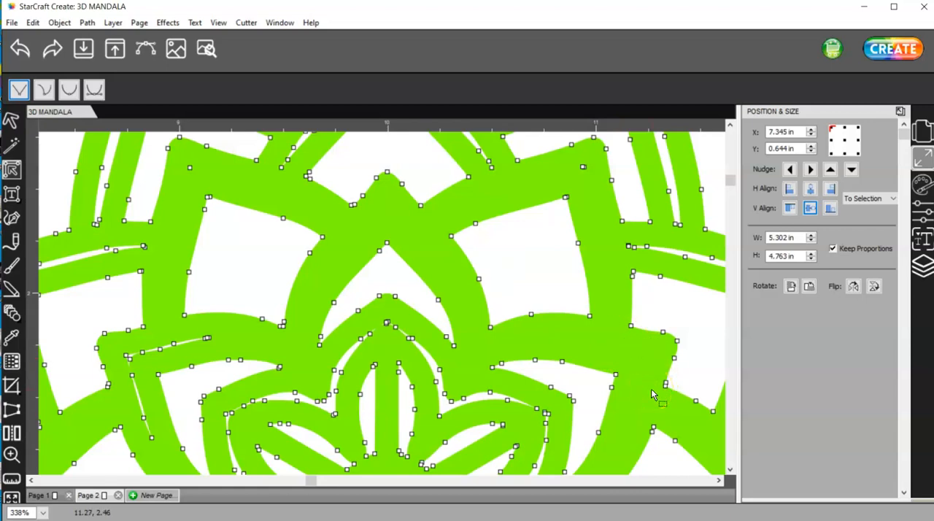
{"action": "left_click_drag", "start_coordinate": [215, 347], "coordinate": [152, 339]}
{"action": "key", "text": "Delete"}
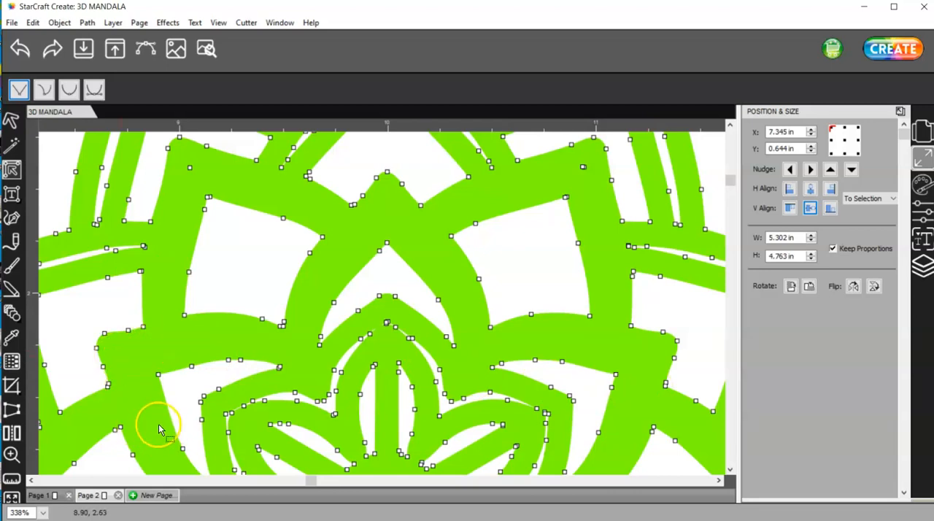
Delete all nodes of the thin corner sliver in the petal to the lower left of the inner flower
{"action": "scroll", "coordinate": [159, 428], "scroll_direction": "down", "scroll_amount": 5}
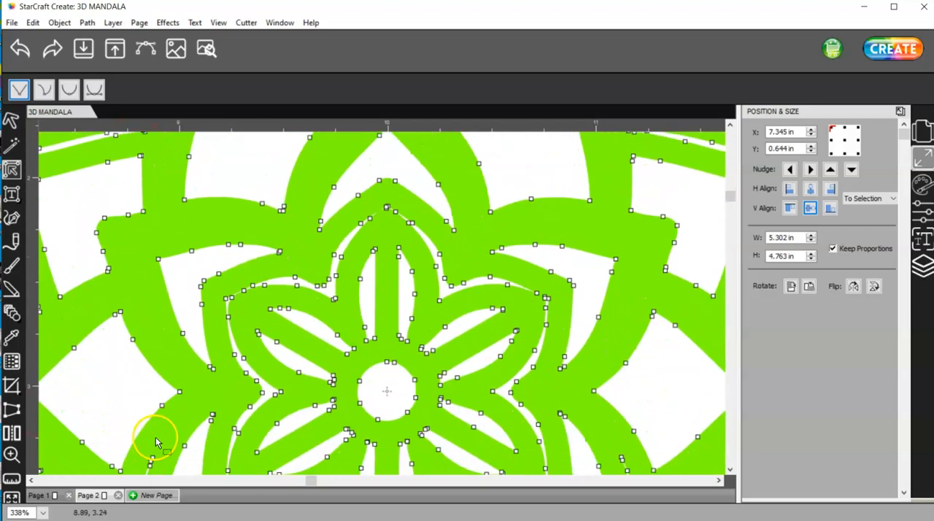
{"action": "scroll", "coordinate": [159, 443], "scroll_direction": "down", "scroll_amount": 6}
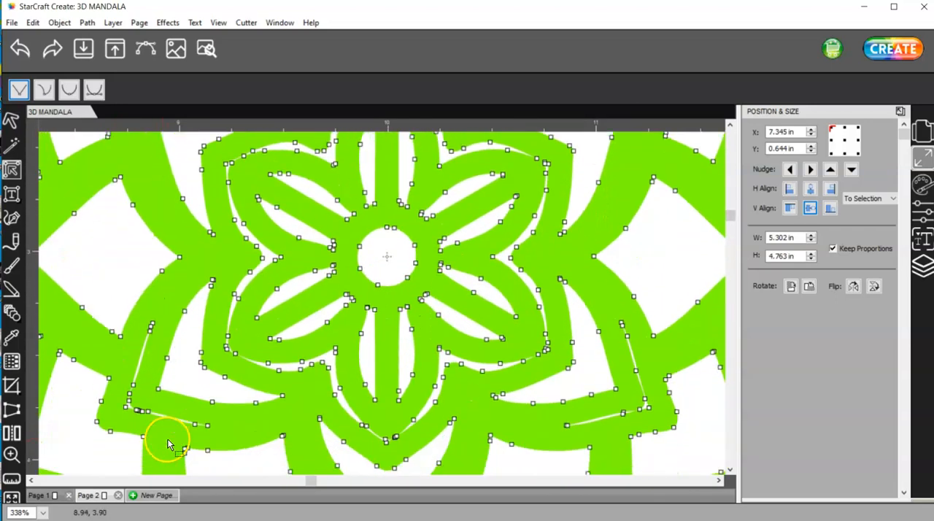
{"action": "scroll", "coordinate": [168, 440], "scroll_direction": "down", "scroll_amount": 1}
{"action": "left_click_drag", "start_coordinate": [138, 285], "coordinate": [161, 325]}
{"action": "key", "text": "Delete"}
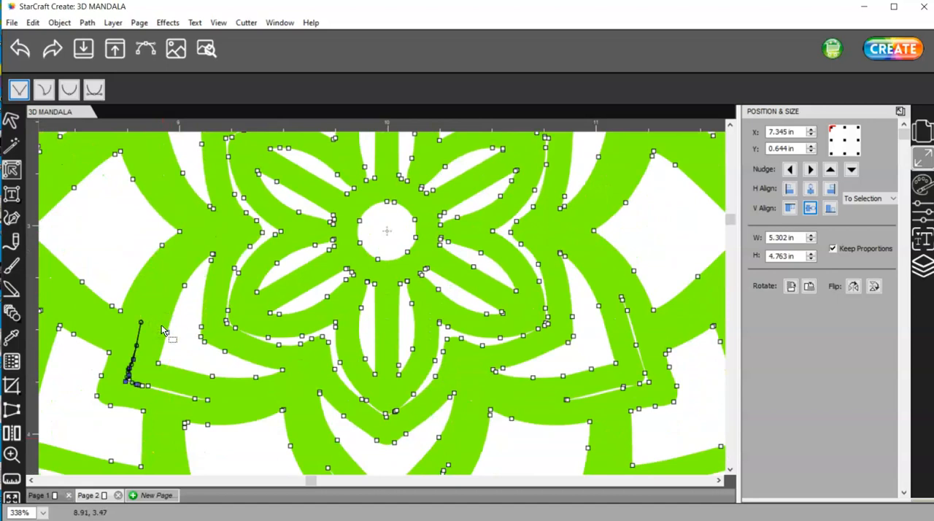
{"action": "left_click_drag", "start_coordinate": [119, 375], "coordinate": [158, 404]}
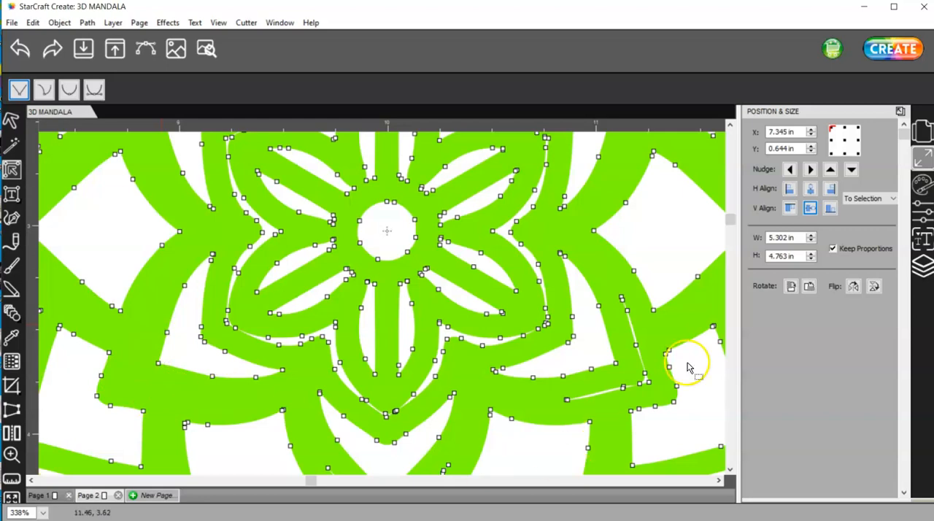
Delete all nodes of the thin V-shaped sliver in the petal tip directly below the green mandala's inner flower
{"action": "left_click_drag", "start_coordinate": [729, 221], "coordinate": [729, 239]}
{"action": "left_click", "coordinate": [388, 389]}
{"action": "left_click_drag", "start_coordinate": [394, 403], "coordinate": [361, 362]}
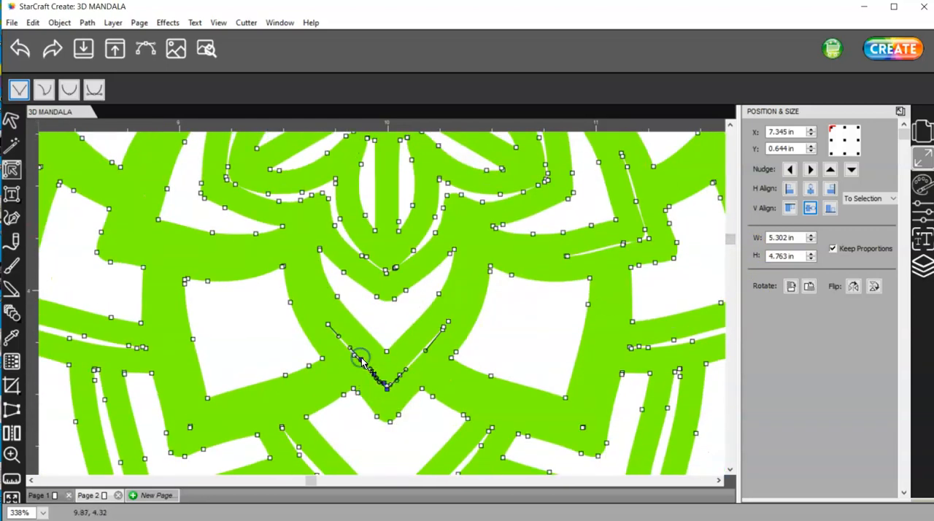
{"action": "key", "text": "Delete"}
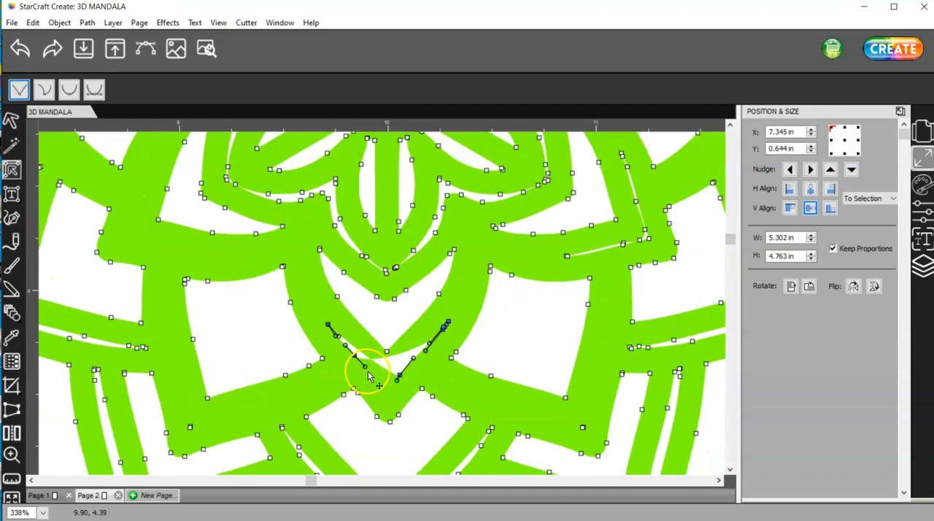
{"action": "left_click_drag", "start_coordinate": [330, 332], "coordinate": [330, 332]}
{"action": "key", "text": "Delete"}
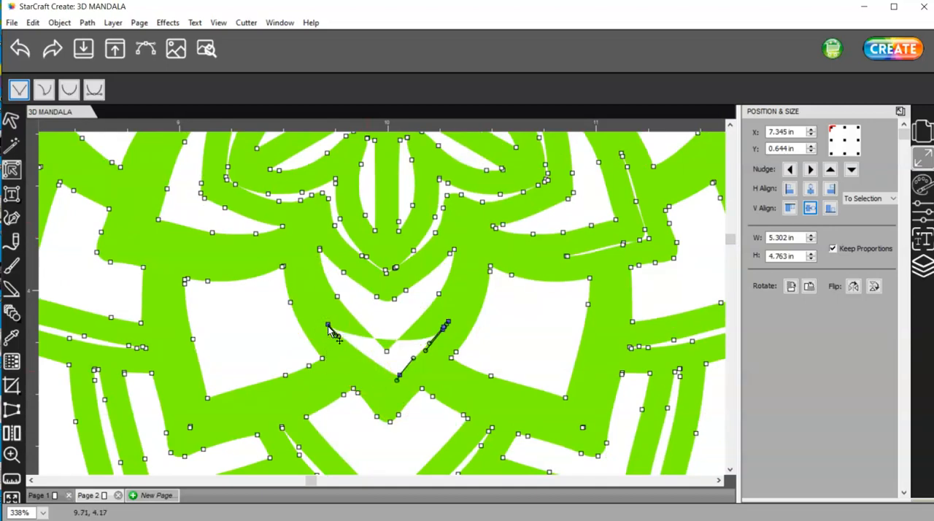
{"action": "key", "text": "Delete"}
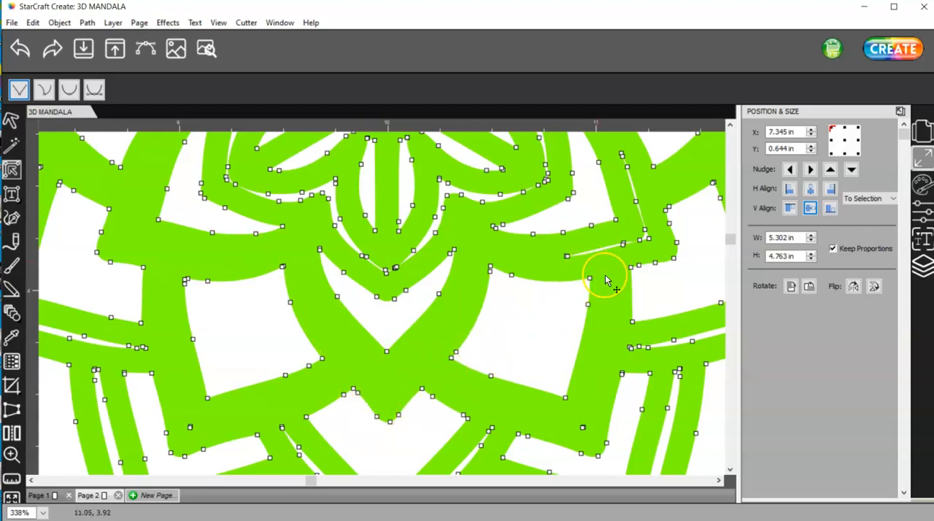
Delete the nodes of the thin corner sliver in the petal to the lower right of the green mandala's inner flower
{"action": "left_click_drag", "start_coordinate": [623, 229], "coordinate": [621, 228]}
{"action": "key", "text": "Delete"}
{"action": "key", "text": "Delete"}
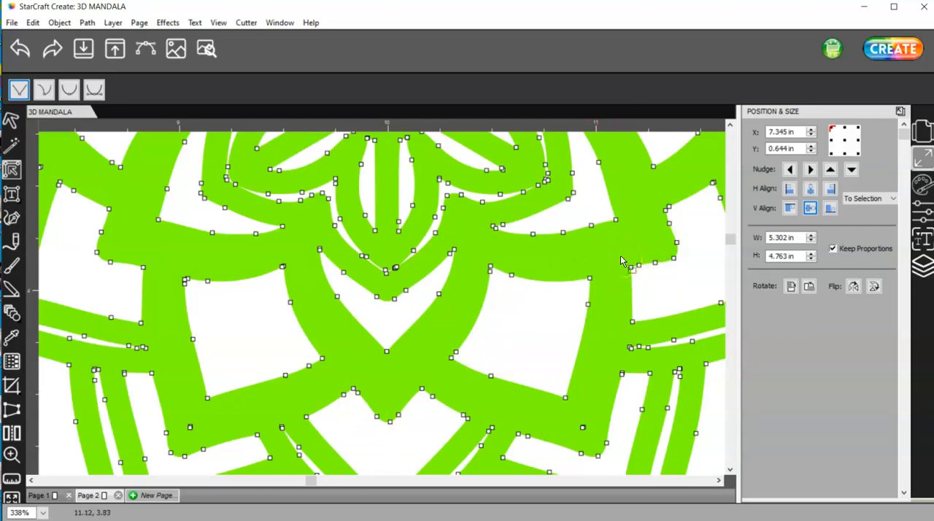
Leave node editing and move the cleaned green mandala left so that it partly overlaps the black outline mandala
{"action": "left_click_drag", "start_coordinate": [729, 242], "coordinate": [729, 182]}
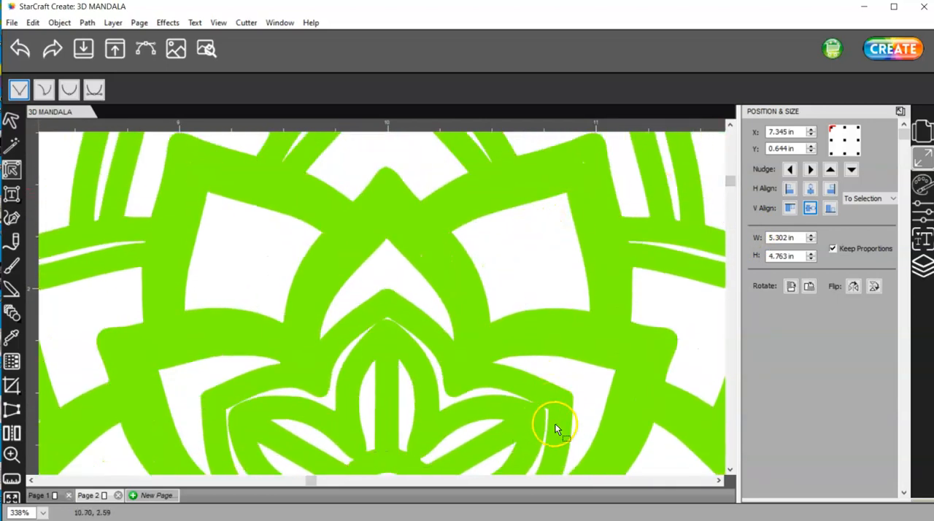
{"action": "scroll", "coordinate": [499, 360], "scroll_direction": "down", "scroll_amount": 6}
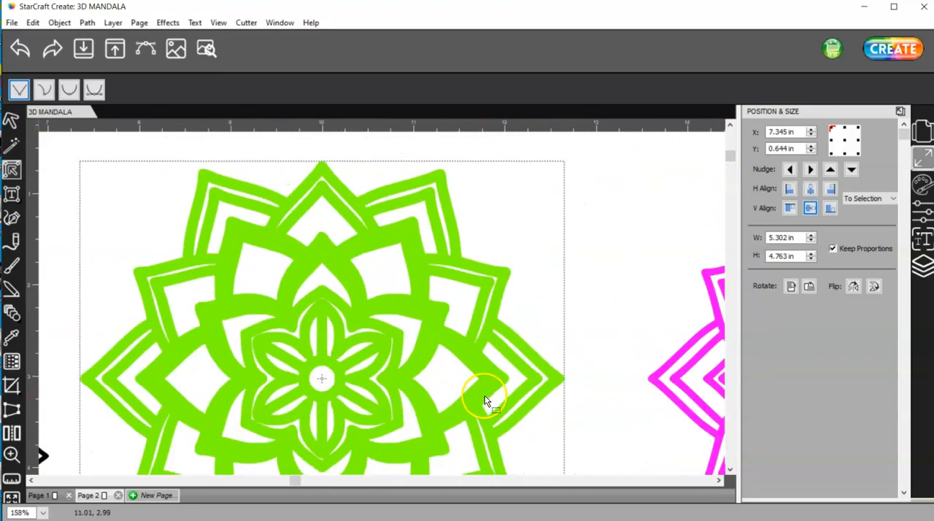
{"action": "scroll", "coordinate": [478, 396], "scroll_direction": "down", "scroll_amount": 2}
{"action": "left_click", "coordinate": [10, 121]}
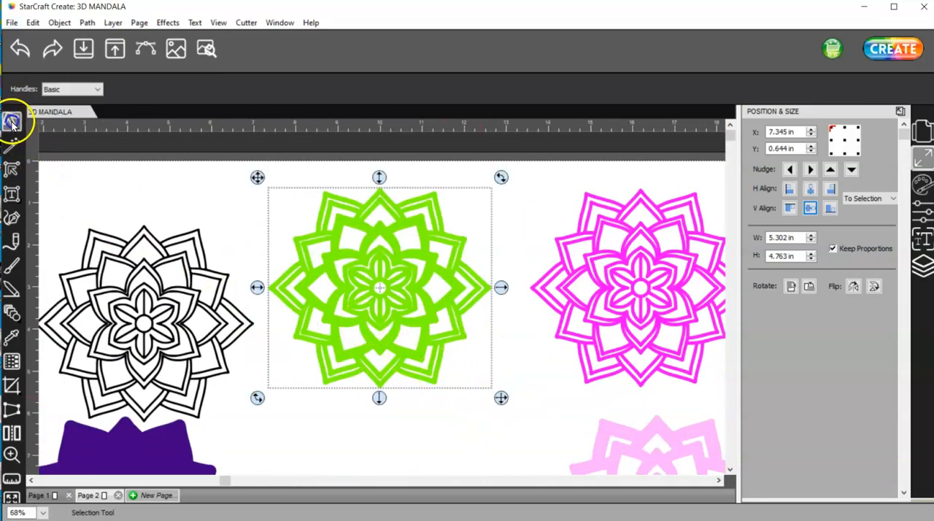
{"action": "left_click_drag", "start_coordinate": [430, 282], "coordinate": [318, 278]}
Move the magenta mandala onto the green one and the light pink mandala up into the free space beside them
{"action": "left_click", "coordinate": [627, 283]}
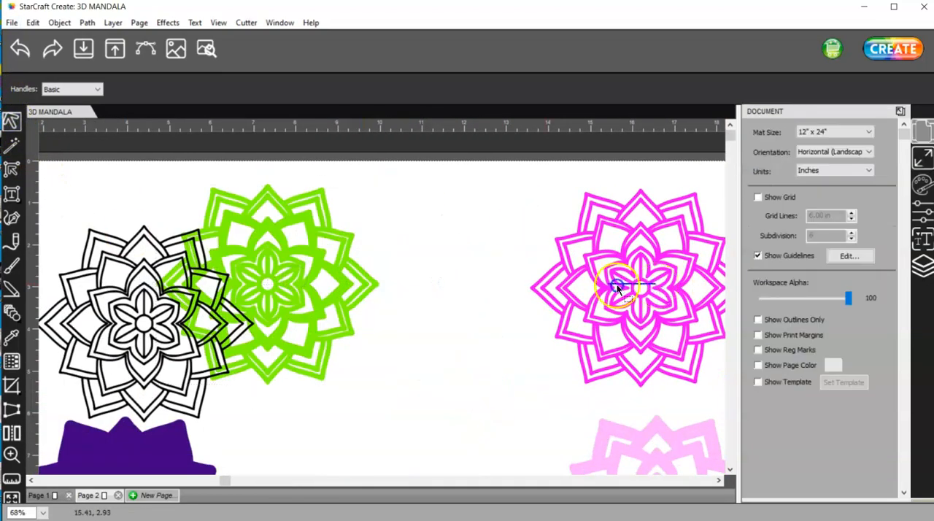
{"action": "left_click_drag", "start_coordinate": [658, 288], "coordinate": [501, 294]}
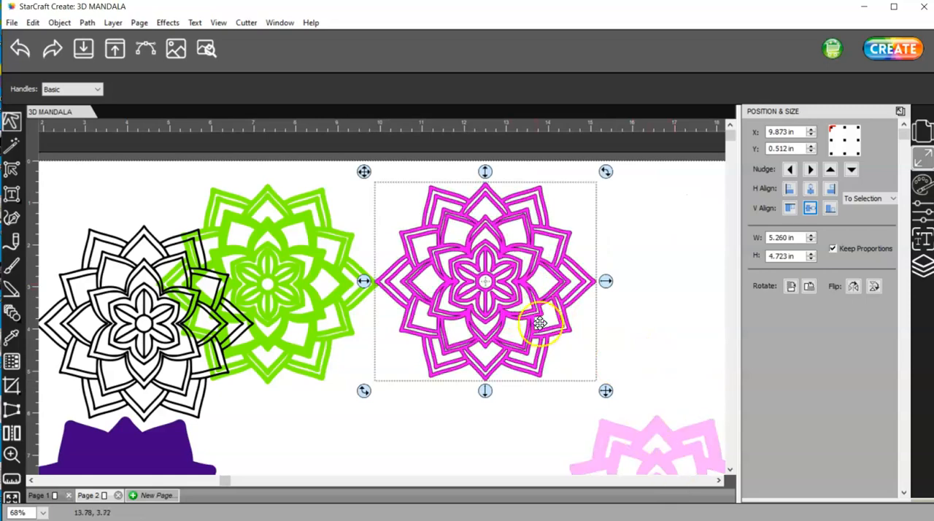
{"action": "left_click_drag", "start_coordinate": [520, 292], "coordinate": [305, 299]}
{"action": "left_click_drag", "start_coordinate": [667, 427], "coordinate": [537, 301]}
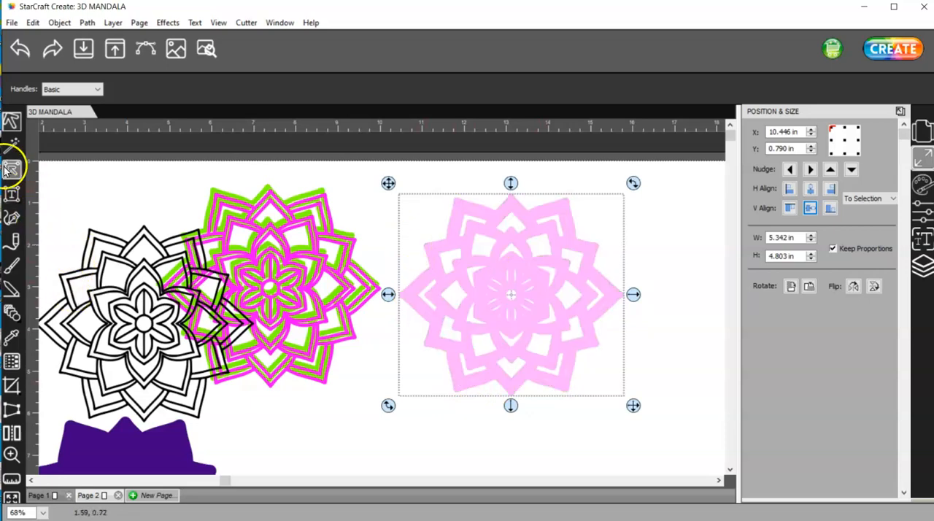
Edit the light pink mandala's nodes and delete the thin slivers in its upper-left outer petal
{"action": "left_click", "coordinate": [11, 453]}
{"action": "left_click_drag", "start_coordinate": [417, 171], "coordinate": [620, 279]}
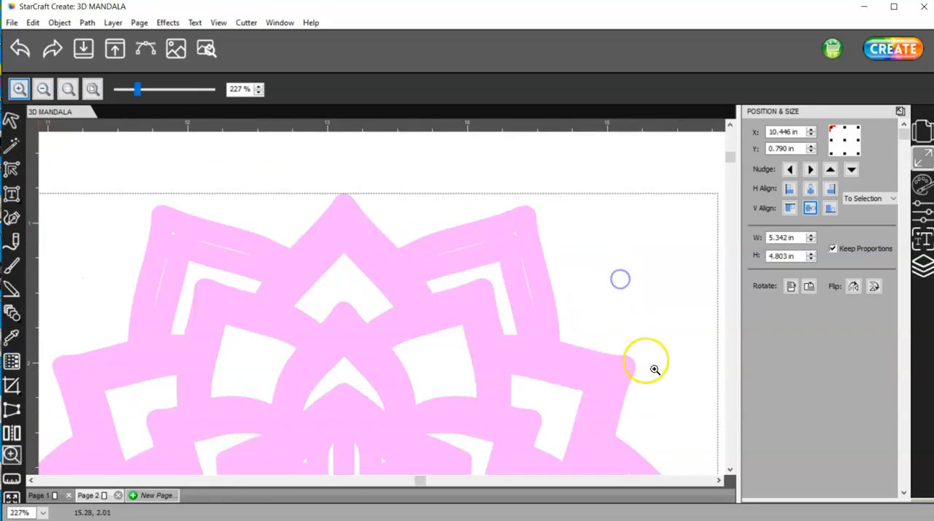
{"action": "left_click", "coordinate": [10, 170]}
{"action": "left_click_drag", "start_coordinate": [276, 282], "coordinate": [158, 227]}
{"action": "key", "text": "Delete"}
{"action": "key", "text": "Delete"}
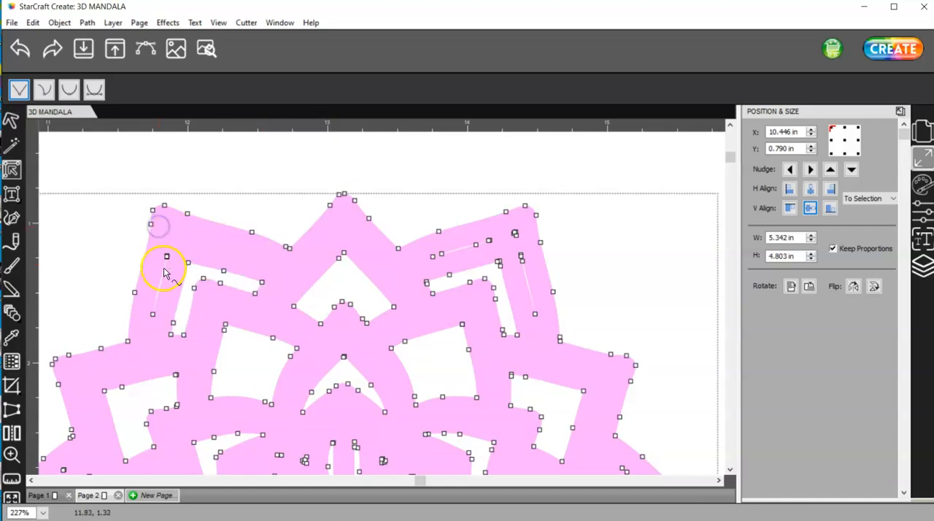
{"action": "left_click_drag", "start_coordinate": [175, 277], "coordinate": [160, 233]}
{"action": "key", "text": "Delete"}
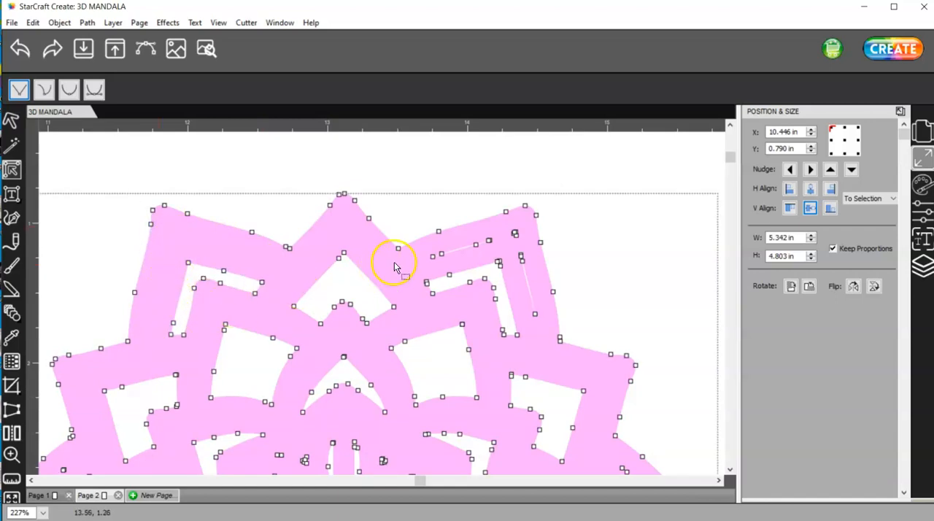
Undo the accidental node shift and delete the thin slivers in the light pink mandala's upper-right outer petal
{"action": "left_click_drag", "start_coordinate": [424, 249], "coordinate": [471, 272]}
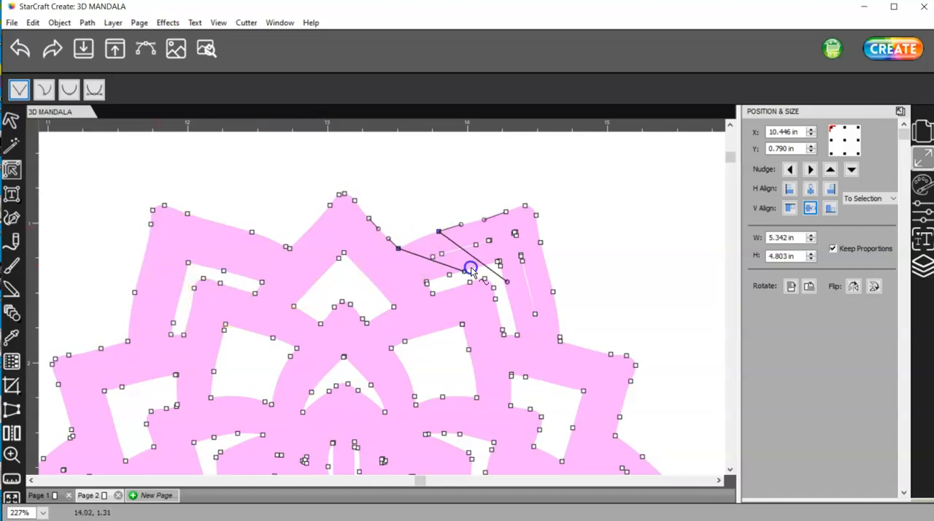
{"action": "left_click", "coordinate": [19, 49]}
{"action": "left_click", "coordinate": [447, 258]}
{"action": "left_click_drag", "start_coordinate": [423, 245], "coordinate": [490, 262]}
{"action": "left_click", "coordinate": [478, 241]}
{"action": "left_click_drag", "start_coordinate": [507, 221], "coordinate": [535, 299]}
{"action": "key", "text": "Delete"}
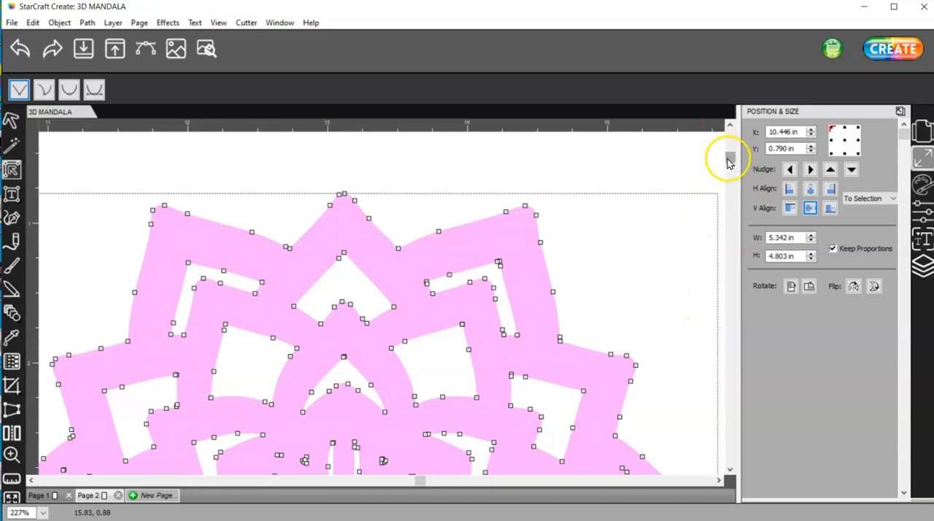
Delete the nodes of the thin slivers in the light pink mandala's far-right outer petal
{"action": "left_click_drag", "start_coordinate": [729, 157], "coordinate": [731, 214]}
{"action": "left_click", "coordinate": [625, 239]}
{"action": "left_click", "coordinate": [634, 245]}
{"action": "left_click_drag", "start_coordinate": [666, 282], "coordinate": [693, 328]}
{"action": "key", "text": "Delete"}
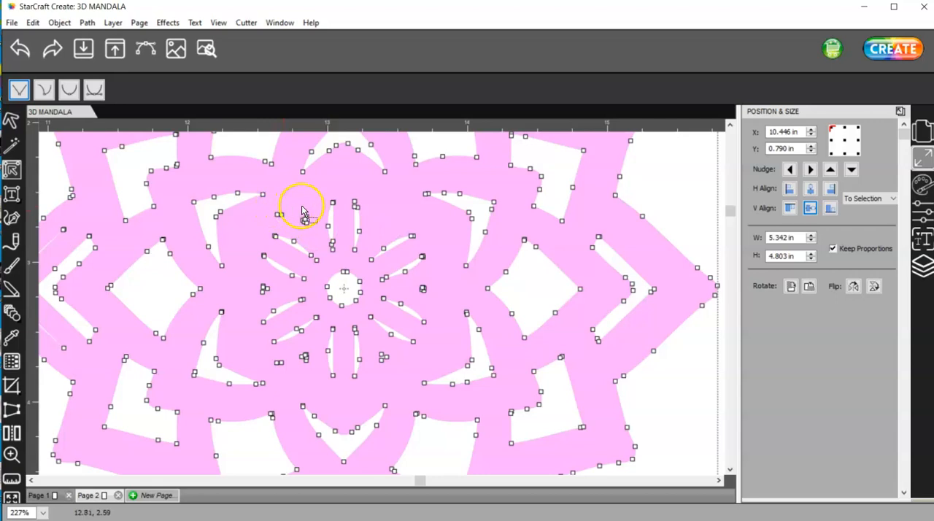
Delete the nodes of the tiny specks between the petals of the light pink mandala's inner flower
{"action": "left_click_drag", "start_coordinate": [294, 203], "coordinate": [311, 229]}
{"action": "key", "text": "Delete"}
{"action": "left_click_drag", "start_coordinate": [267, 206], "coordinate": [302, 224]}
{"action": "left_click_drag", "start_coordinate": [247, 282], "coordinate": [269, 298]}
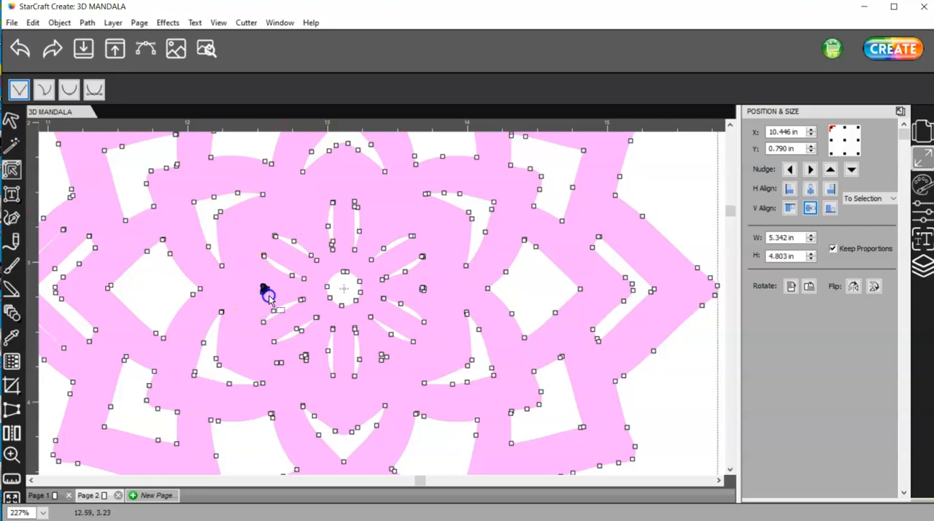
{"action": "left_click_drag", "start_coordinate": [318, 377], "coordinate": [259, 352]}
{"action": "key", "text": "Delete"}
{"action": "left_click_drag", "start_coordinate": [296, 378], "coordinate": [263, 356]}
{"action": "key", "text": "Delete"}
{"action": "left_click_drag", "start_coordinate": [397, 378], "coordinate": [369, 346]}
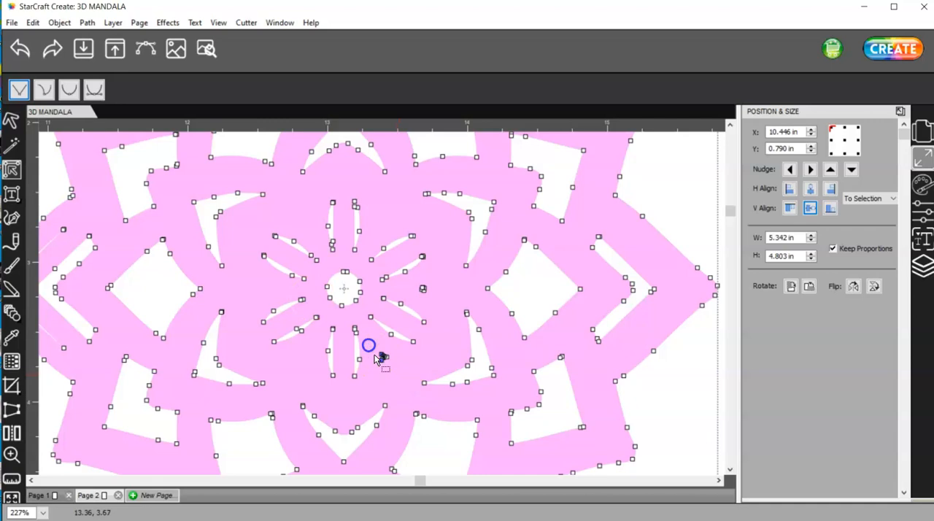
{"action": "left_click_drag", "start_coordinate": [436, 308], "coordinate": [413, 276]}
Delete the nodes of the thin slivers in the light pink mandala's lower-right outer petal
{"action": "left_click_drag", "start_coordinate": [731, 210], "coordinate": [732, 253]}
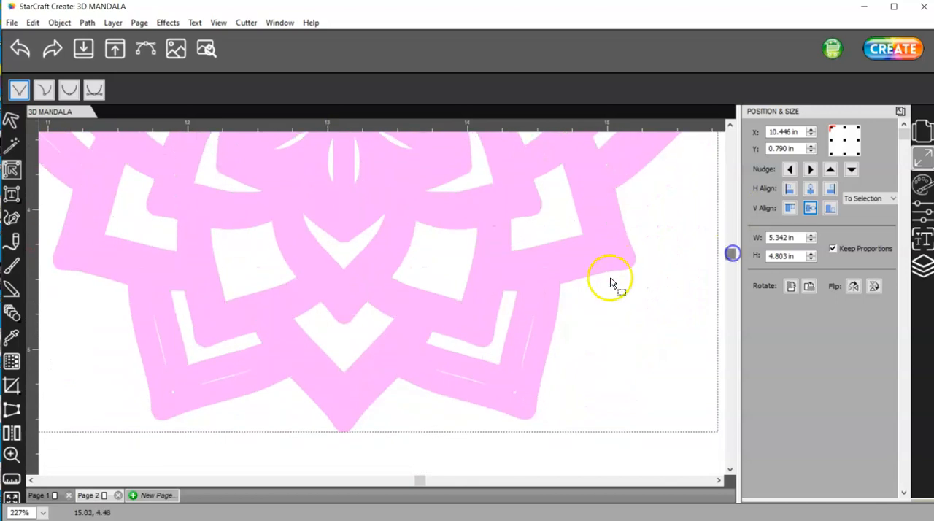
{"action": "left_click", "coordinate": [526, 308]}
{"action": "left_click_drag", "start_coordinate": [524, 299], "coordinate": [515, 344]}
{"action": "key", "text": "Delete"}
{"action": "key", "text": "Delete"}
{"action": "left_click_drag", "start_coordinate": [498, 391], "coordinate": [460, 377]}
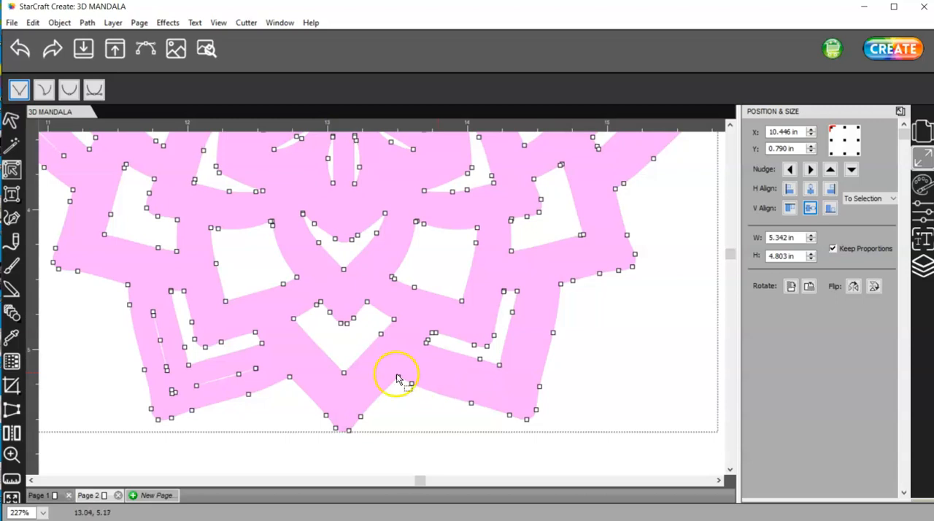
Delete the nodes of the thin slivers in the light pink mandala's lower-left outer petal
{"action": "left_click_drag", "start_coordinate": [260, 376], "coordinate": [226, 360]}
{"action": "key", "text": "Delete"}
{"action": "left_click_drag", "start_coordinate": [176, 399], "coordinate": [153, 372]}
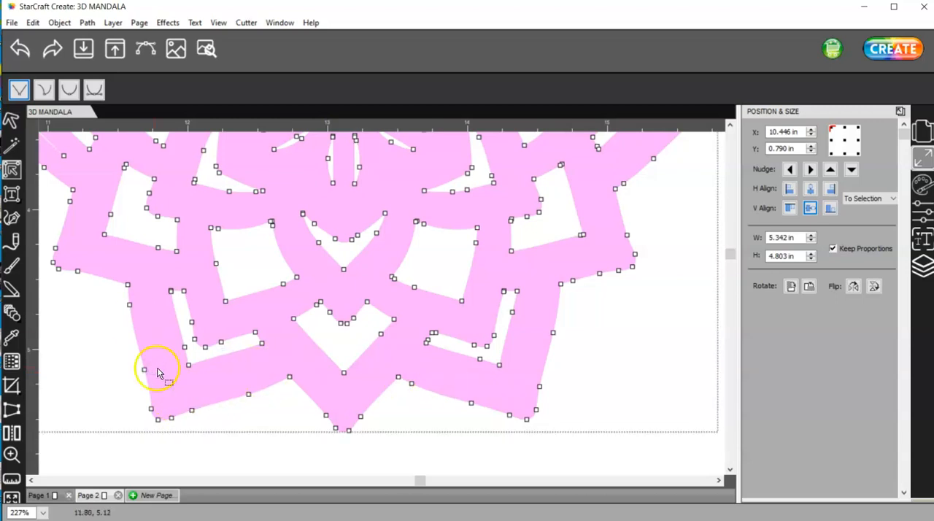
Delete the nodes of the thin slivers in the light pink mandala's far-left outer petal
{"action": "scroll", "coordinate": [242, 375], "scroll_direction": "down", "scroll_amount": 1}
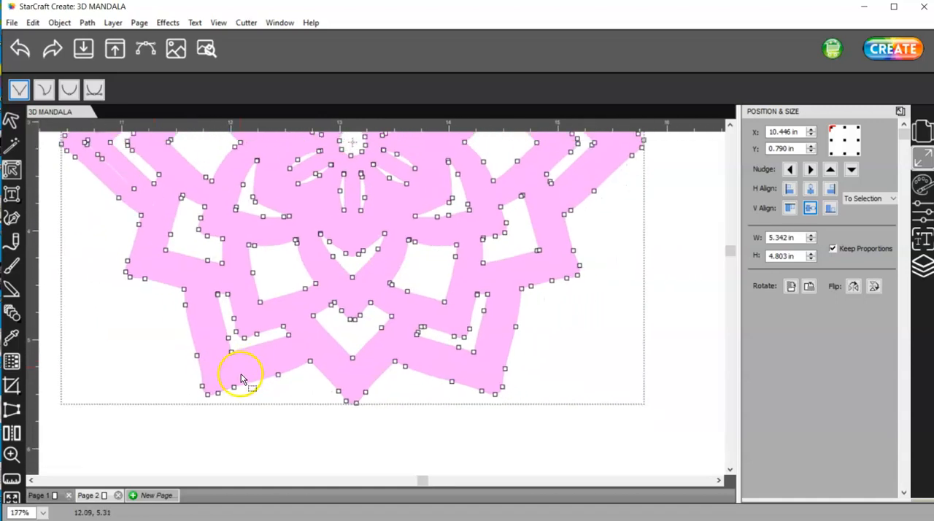
{"action": "key", "text": "alt"}
{"action": "left_click", "coordinate": [330, 383]}
{"action": "left_click_drag", "start_coordinate": [422, 480], "coordinate": [344, 470]}
{"action": "left_click_drag", "start_coordinate": [731, 252], "coordinate": [732, 197]}
{"action": "left_click", "coordinate": [351, 364]}
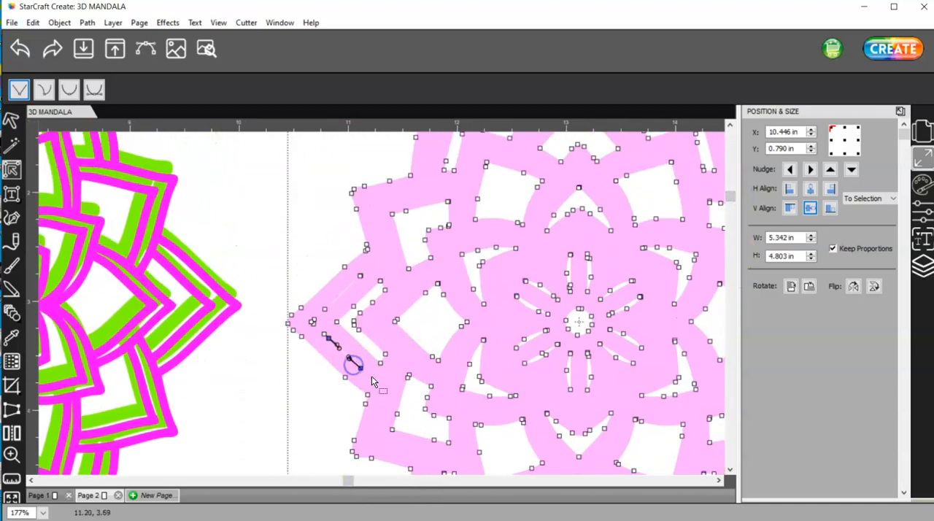
{"action": "left_click", "coordinate": [313, 321]}
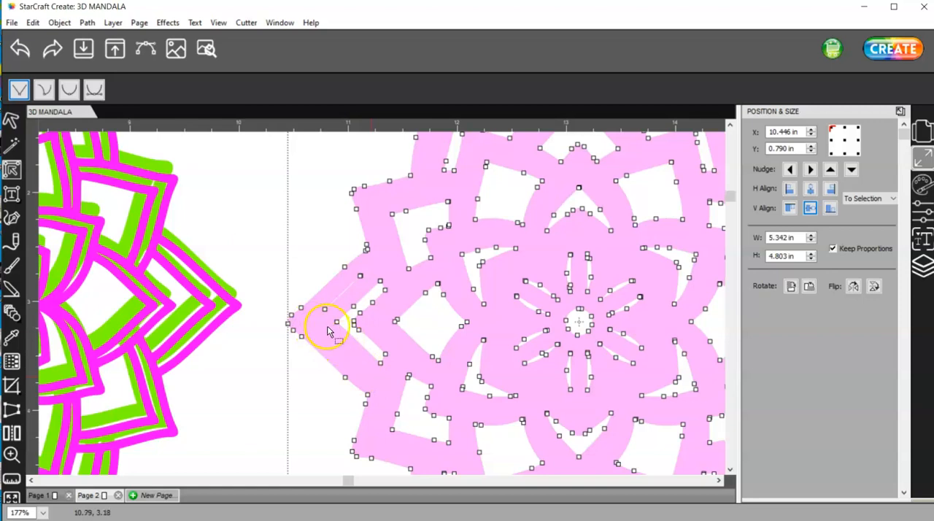
{"action": "key", "text": "Delete"}
Select all the mandala layers, including the purple base, and center them on each other horizontally and vertically
{"action": "scroll", "coordinate": [334, 324], "scroll_direction": "down", "scroll_amount": 6}
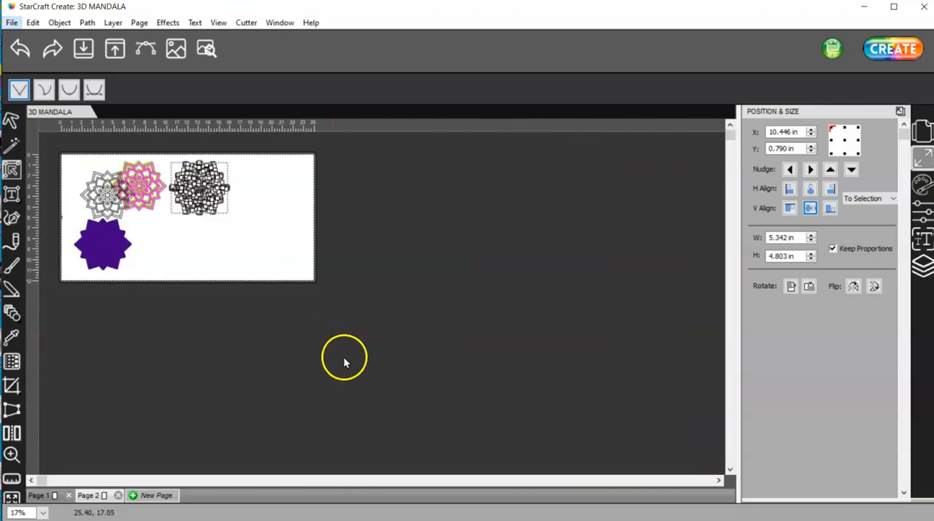
{"action": "scroll", "coordinate": [100, 229], "scroll_direction": "up", "scroll_amount": 3}
{"action": "left_click", "coordinate": [11, 119]}
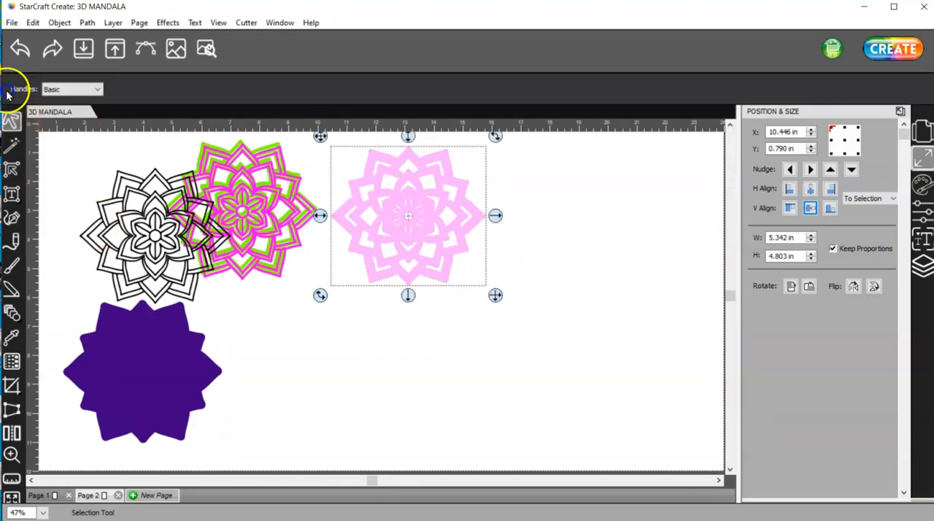
{"action": "left_click_drag", "start_coordinate": [563, 460], "coordinate": [55, 128]}
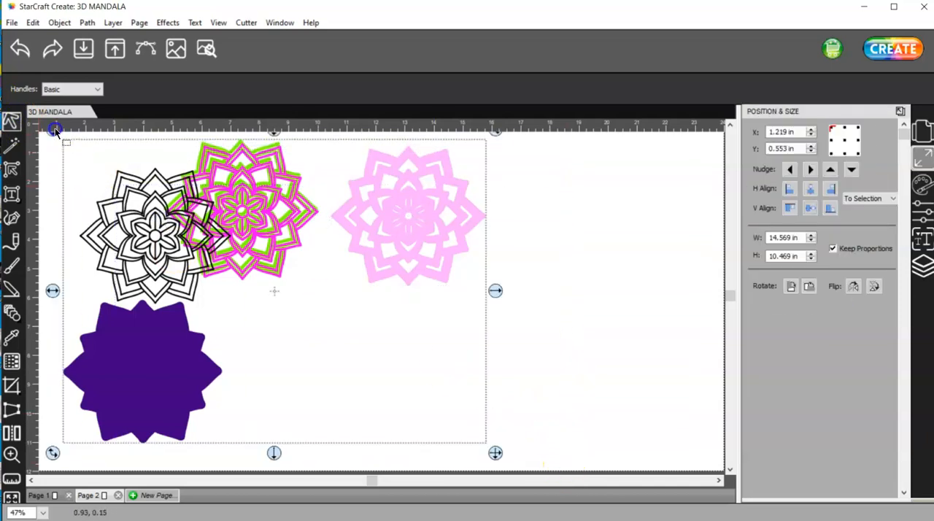
{"action": "left_click", "coordinate": [810, 190]}
{"action": "left_click", "coordinate": [808, 208]}
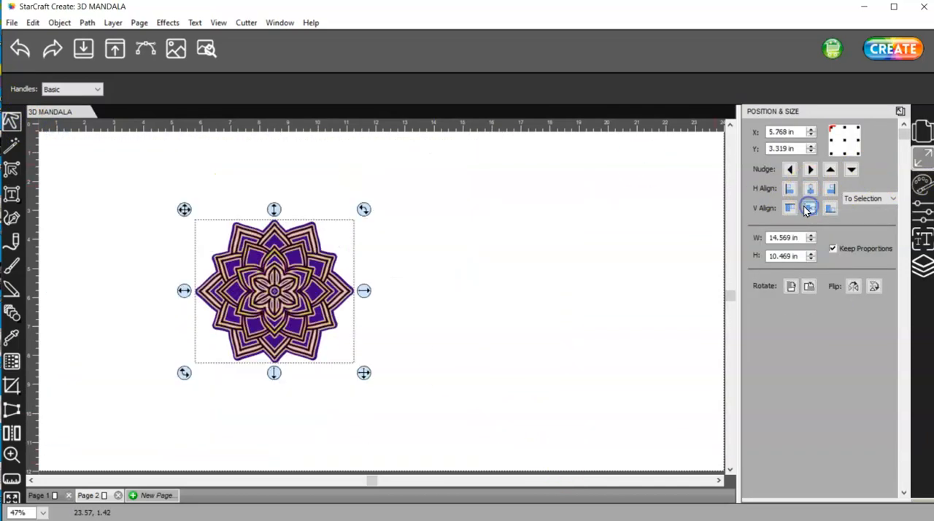